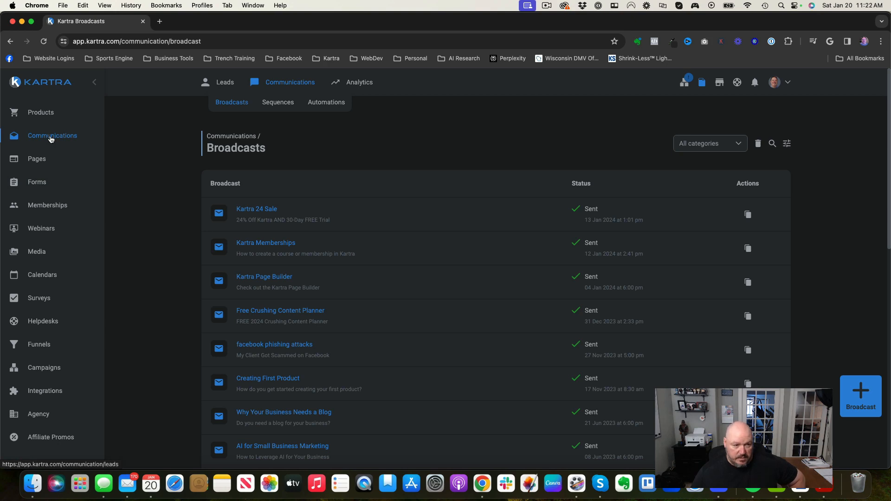
Create a new broadcast named "TEst" with no category in particular.
mouse_move(220, 85)
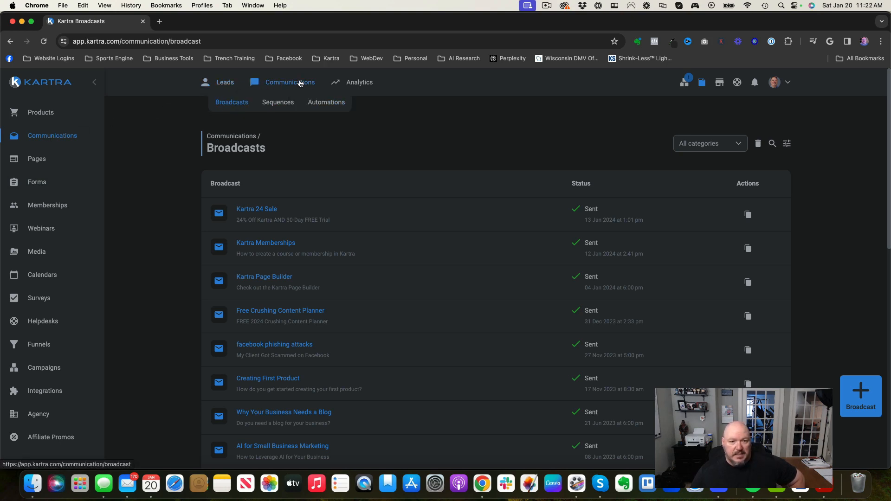
mouse_move(285, 81)
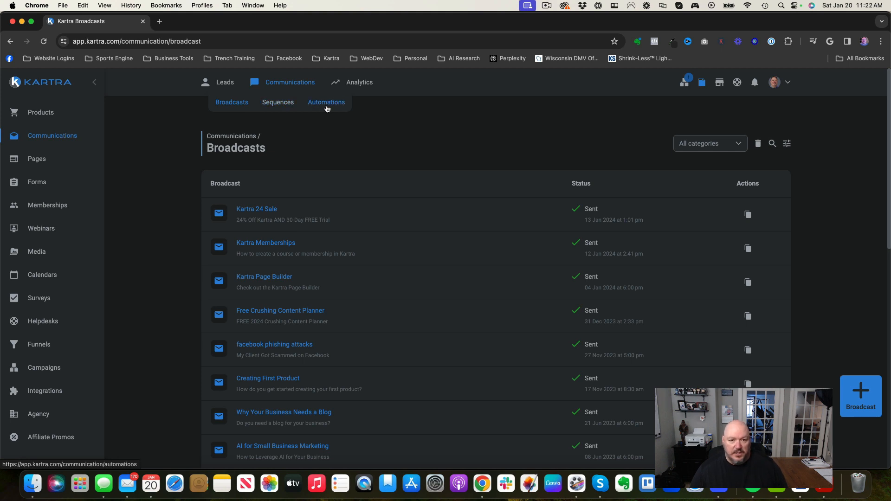
mouse_move(356, 84)
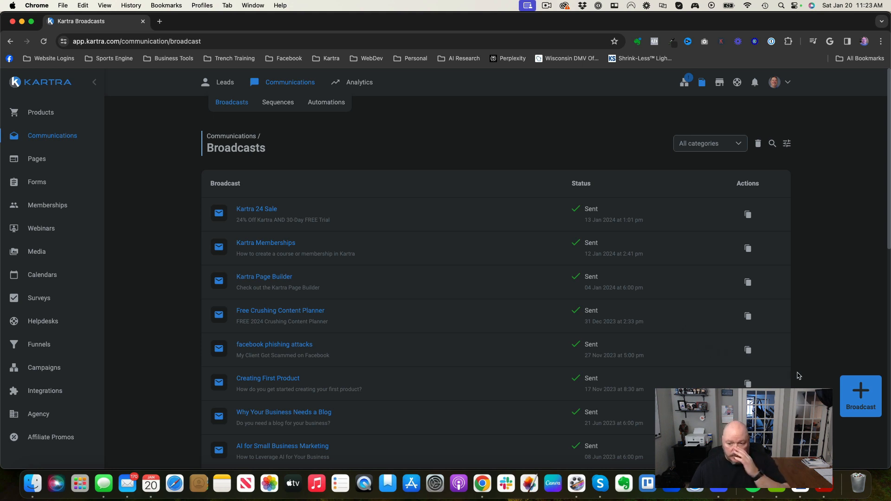
left_click(862, 396)
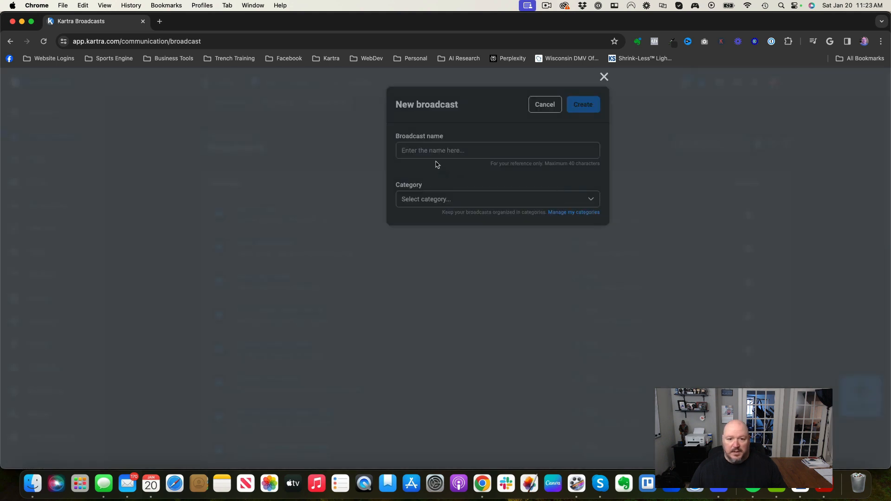
left_click(424, 148)
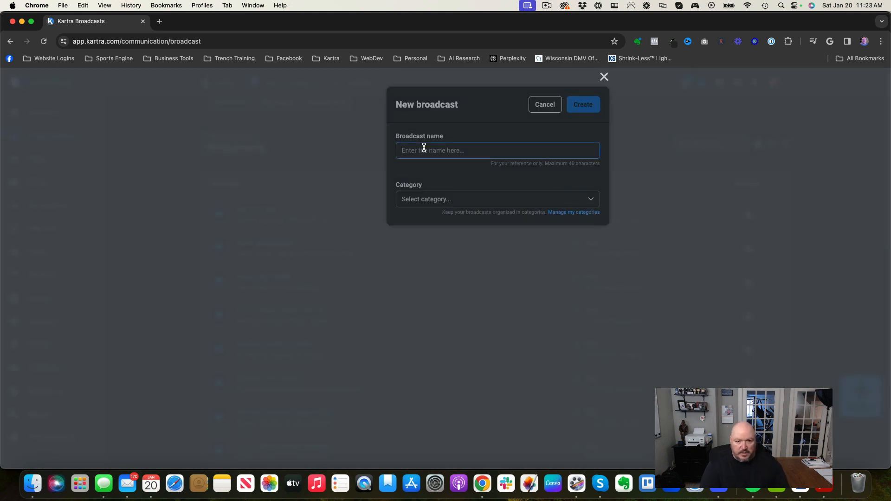
type("TEst")
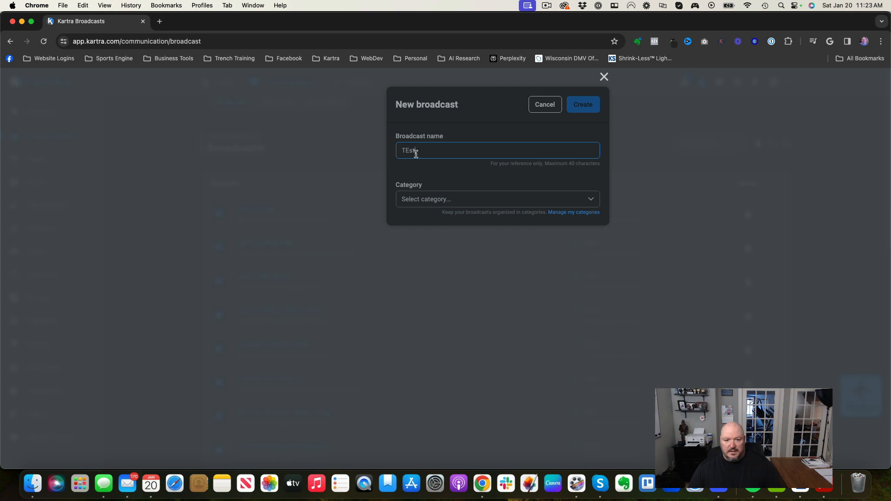
left_click(421, 202)
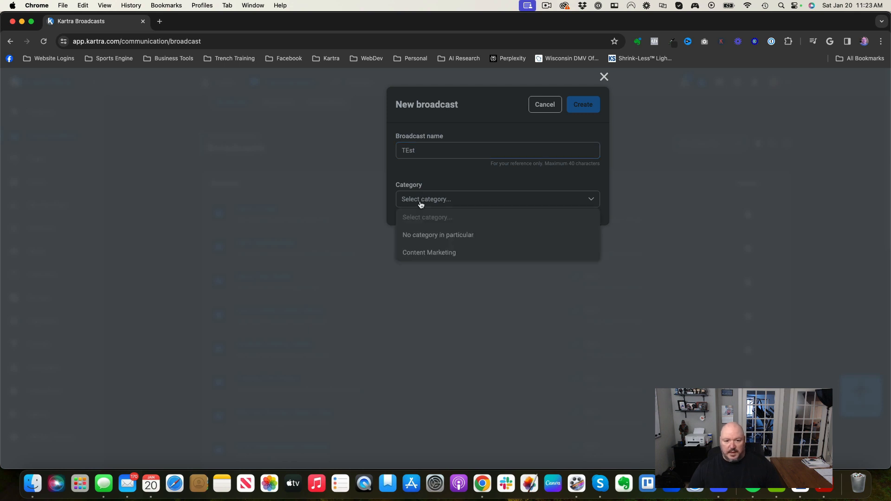
left_click(428, 233)
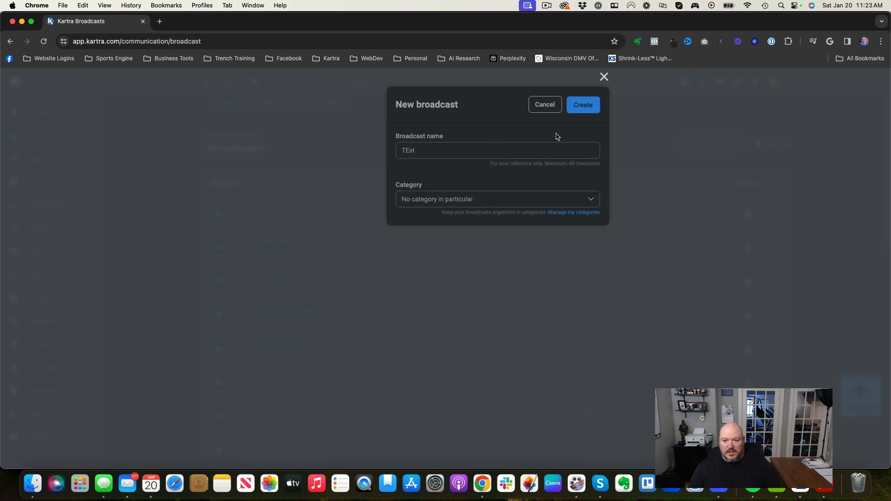
left_click(585, 108)
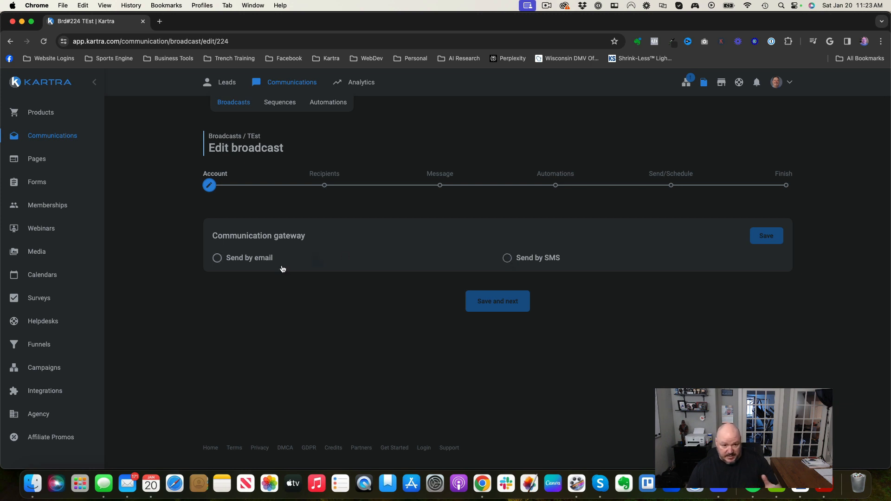
Set the broadcast to send by email, save the communication gateway, and proceed to the recipients stage.
left_click(218, 259)
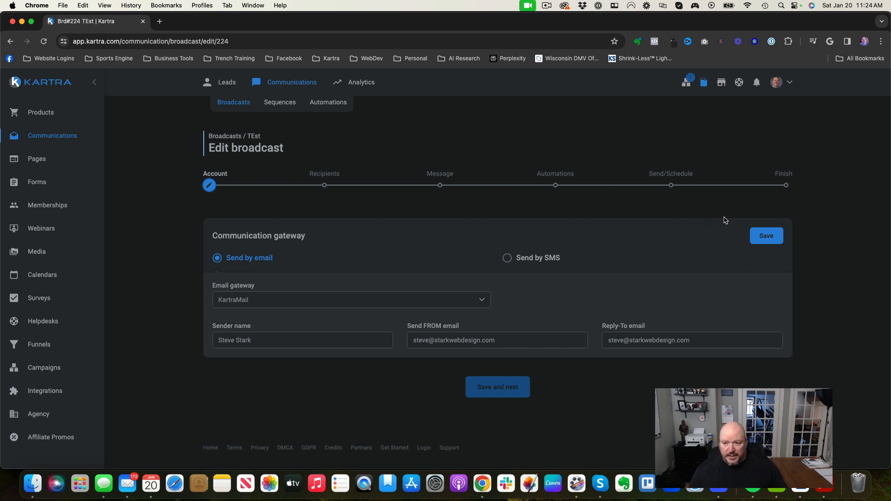
left_click(767, 241)
left_click(497, 319)
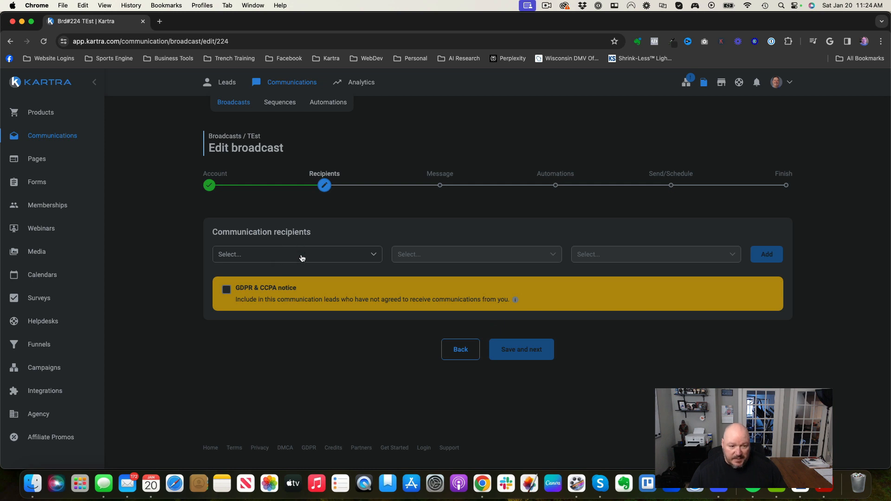
Examine the available recipient filter conditions, from list and tag criteria through purchases, videos, memberships, webinars and surveys.
left_click(301, 258)
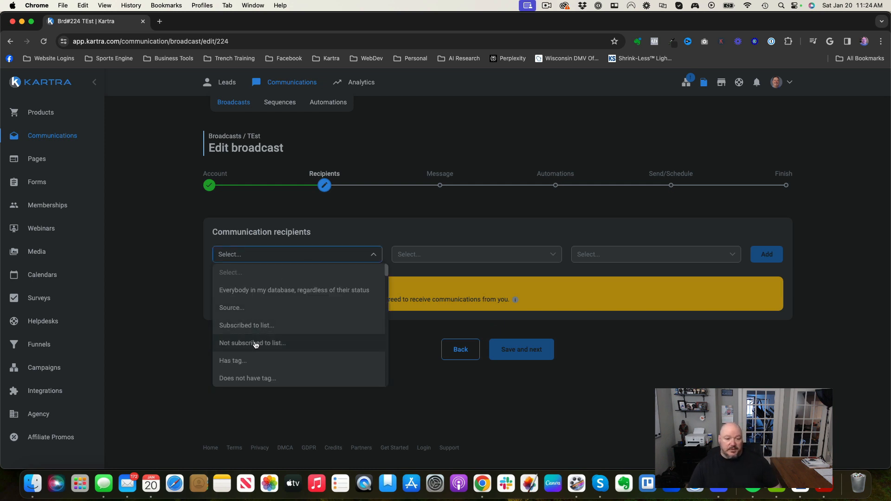
scroll(258, 374, "down", 3)
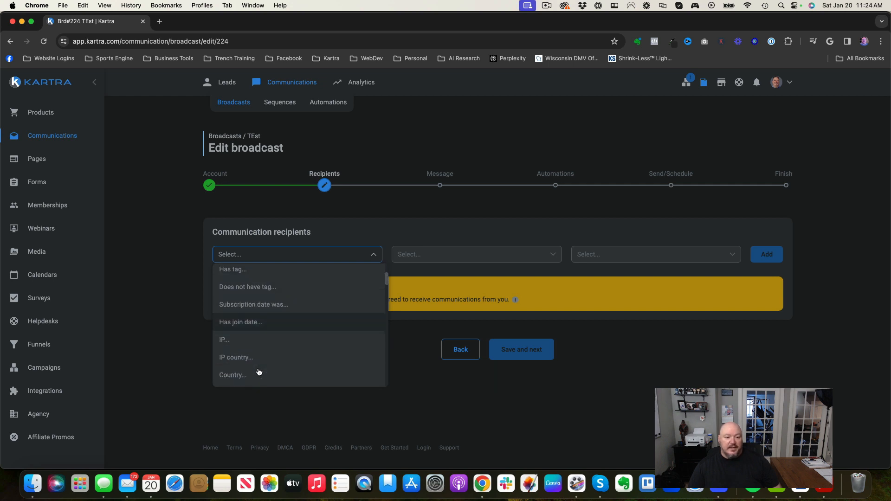
scroll(258, 372, "down", 3)
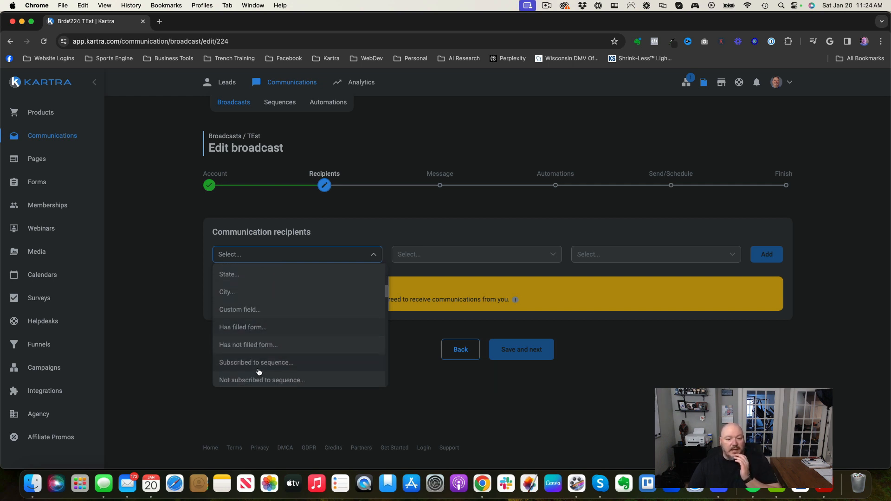
scroll(259, 371, "down", 3)
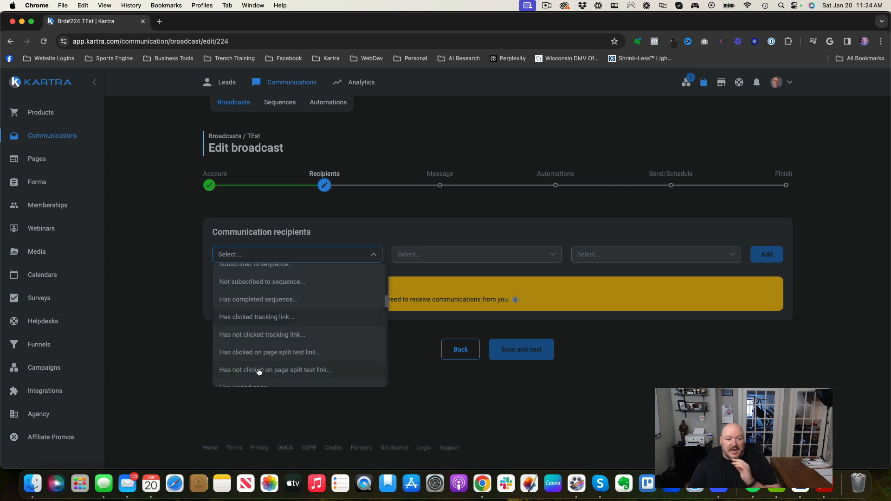
scroll(258, 371, "down", 1)
scroll(258, 371, "down", 1)
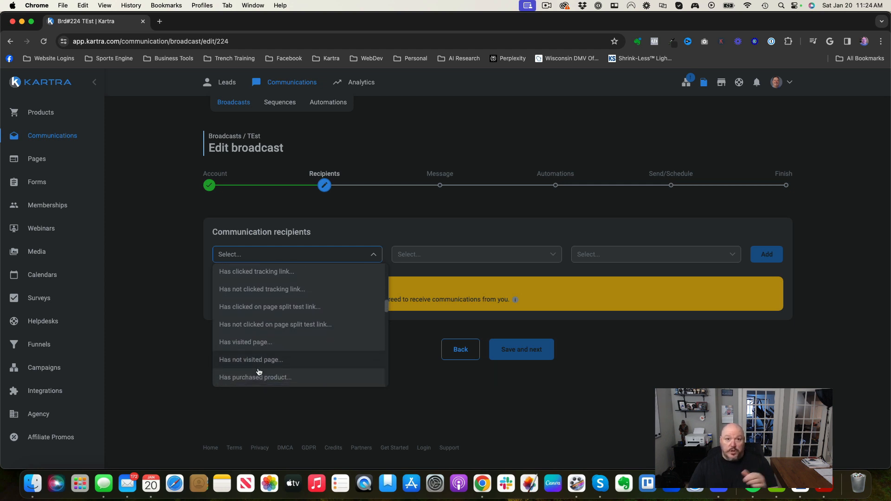
scroll(258, 372, "down", 3)
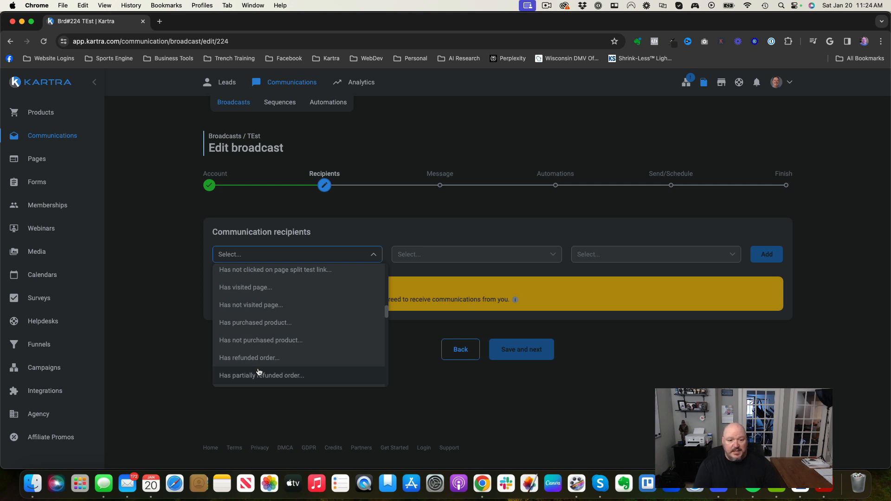
scroll(258, 372, "down", 5)
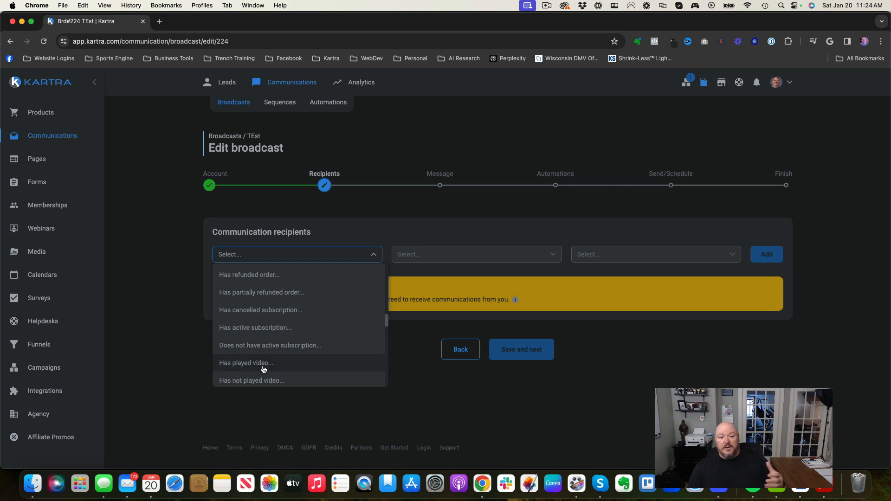
scroll(262, 370, "down", 2)
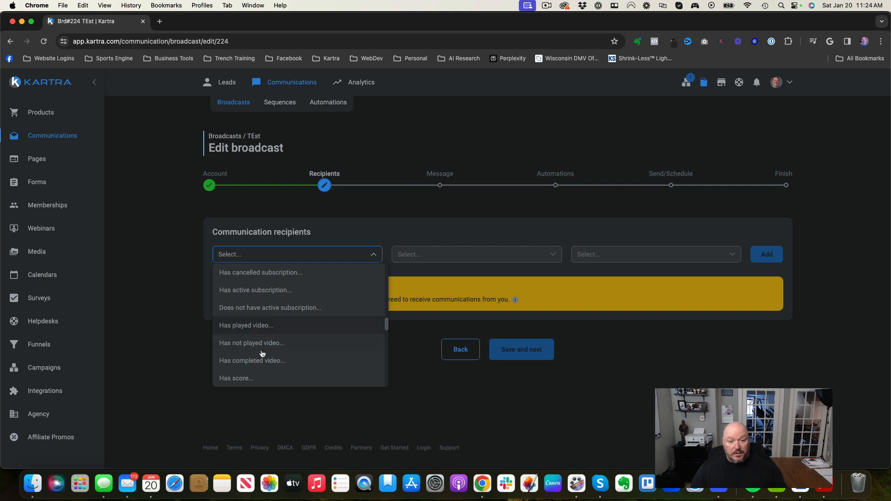
scroll(261, 357, "down", 2)
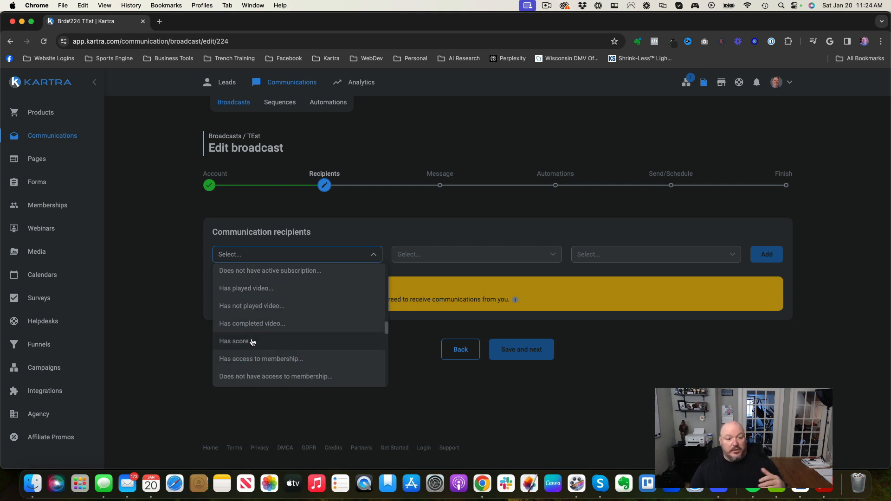
scroll(268, 363, "down", 3)
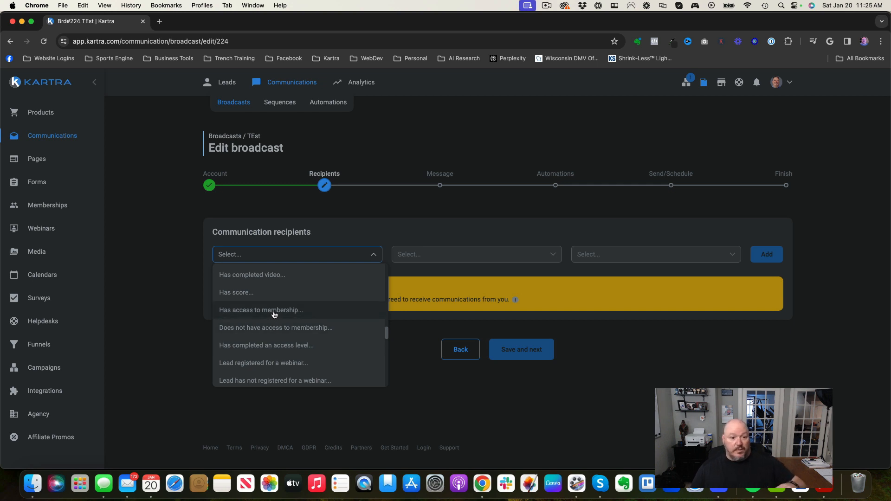
scroll(294, 322, "down", 10)
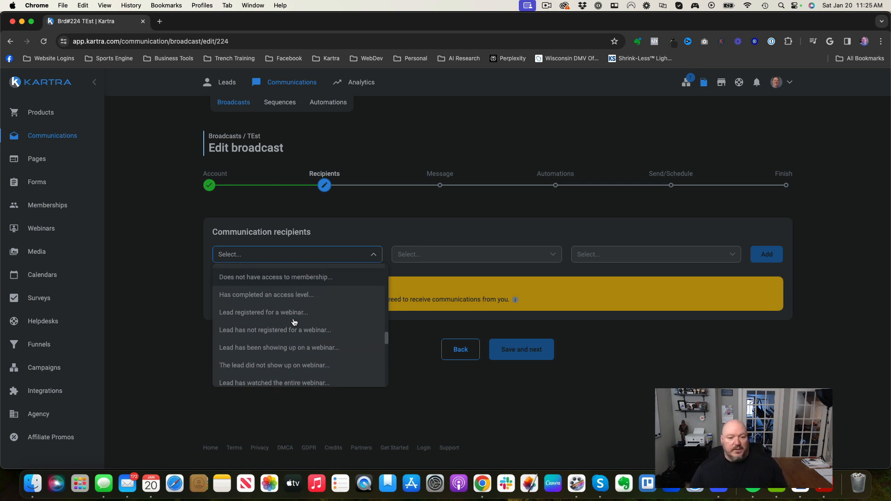
scroll(294, 322, "down", 2)
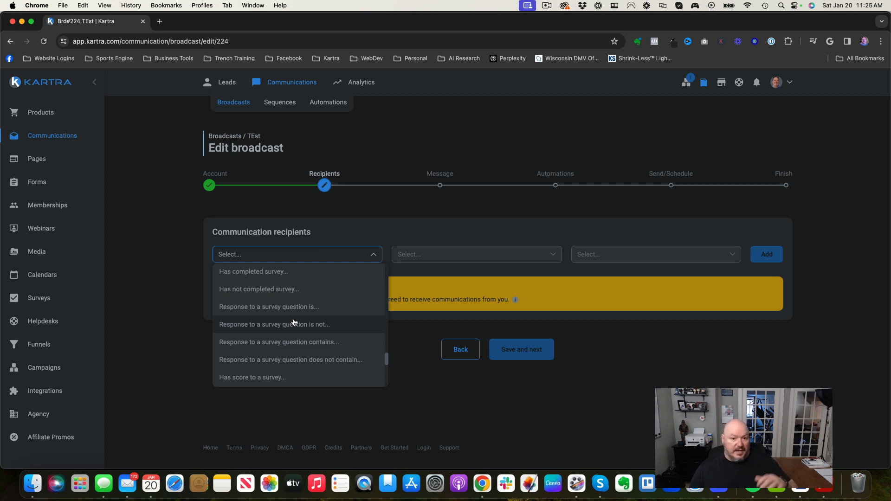
scroll(297, 314, "up", 10)
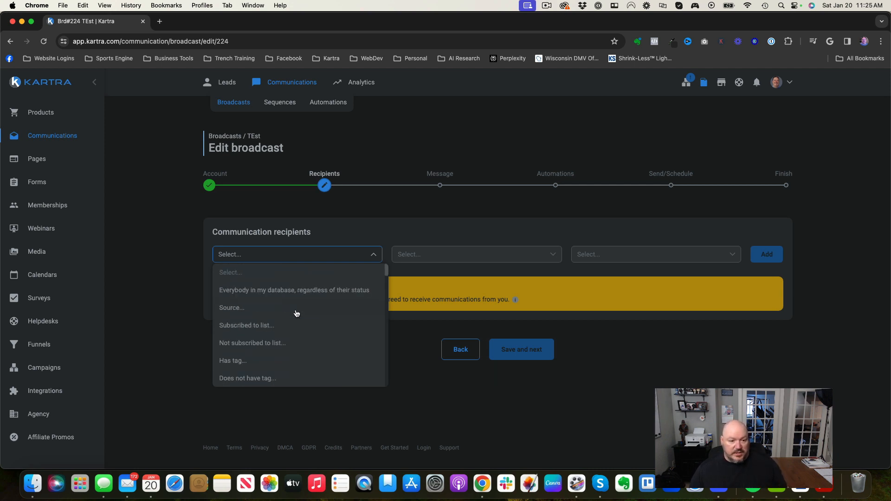
Add recipients subscribed to the Coaching Clients list, save, and proceed to the message stage.
left_click(267, 327)
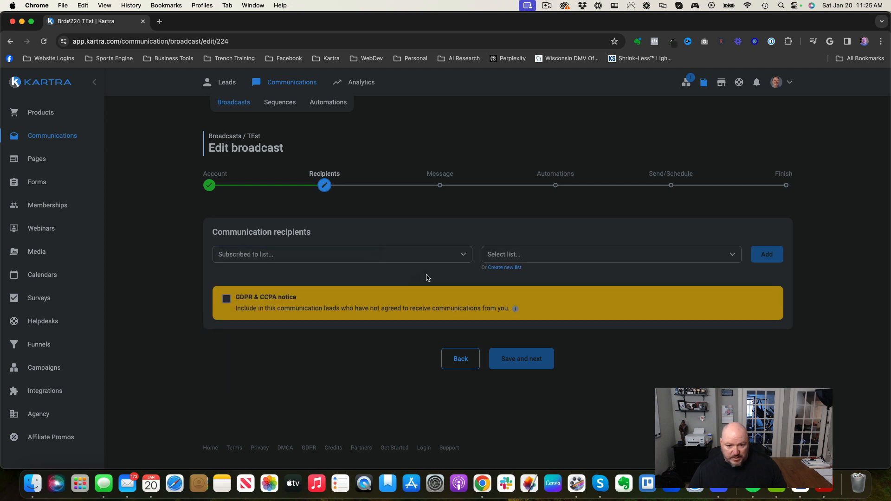
left_click(530, 260)
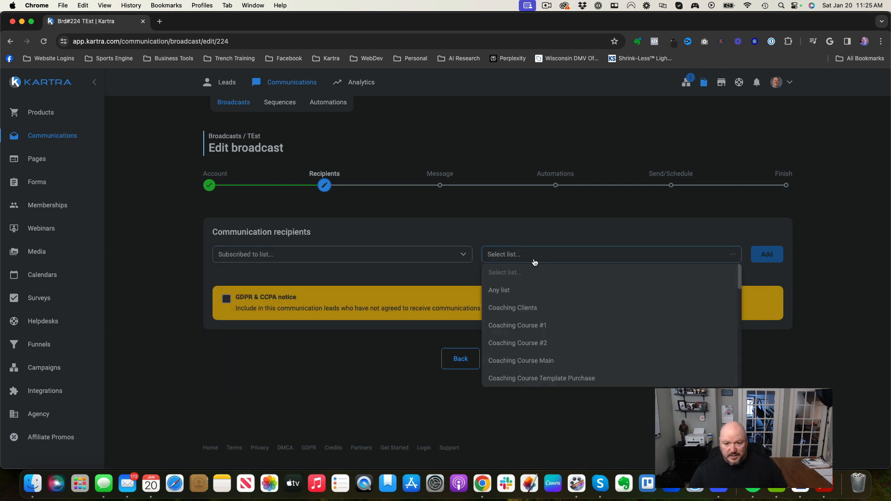
left_click(521, 308)
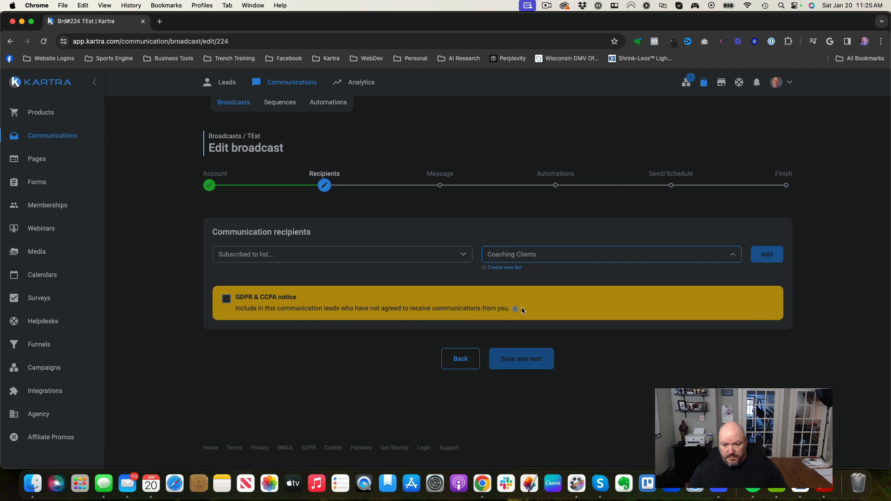
left_click(770, 259)
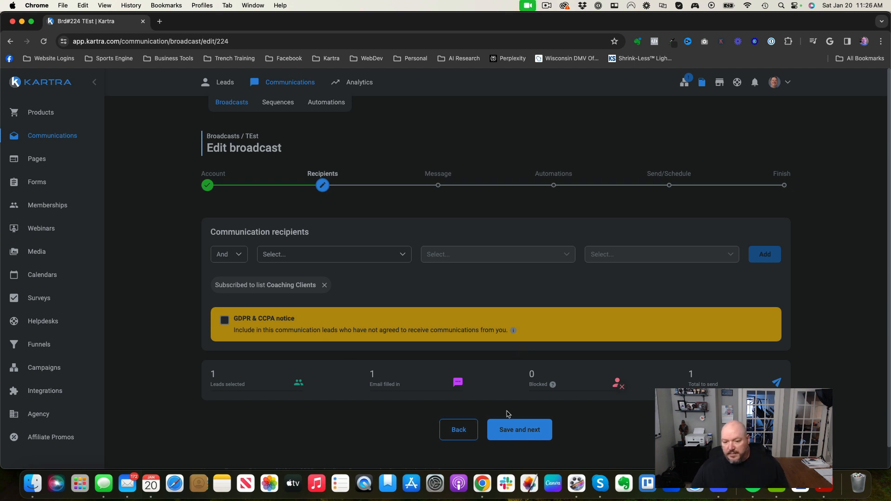
left_click(519, 434)
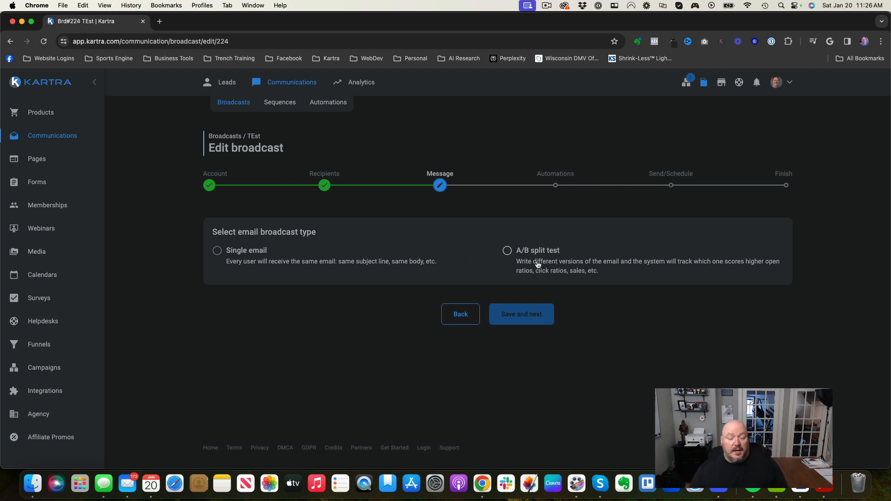
Set the broadcast type to Single email and switch the message format from Text to Rich HTML.
left_click(216, 253)
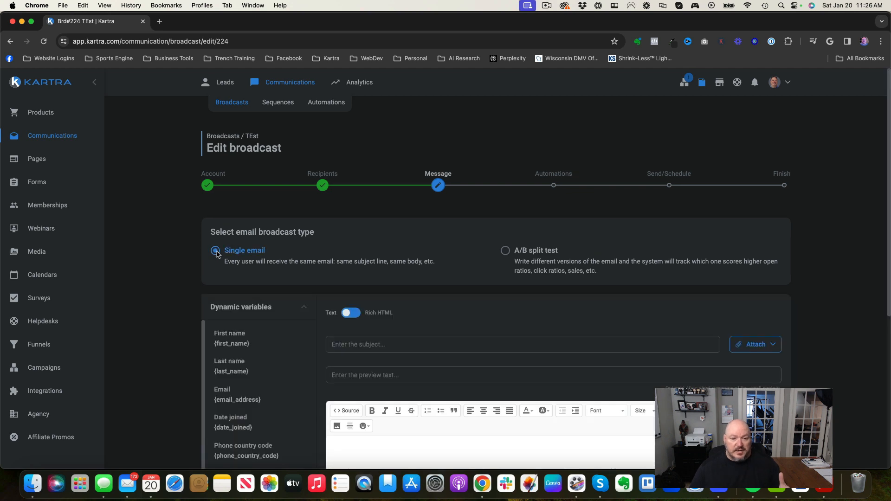
scroll(545, 367, "down", 5)
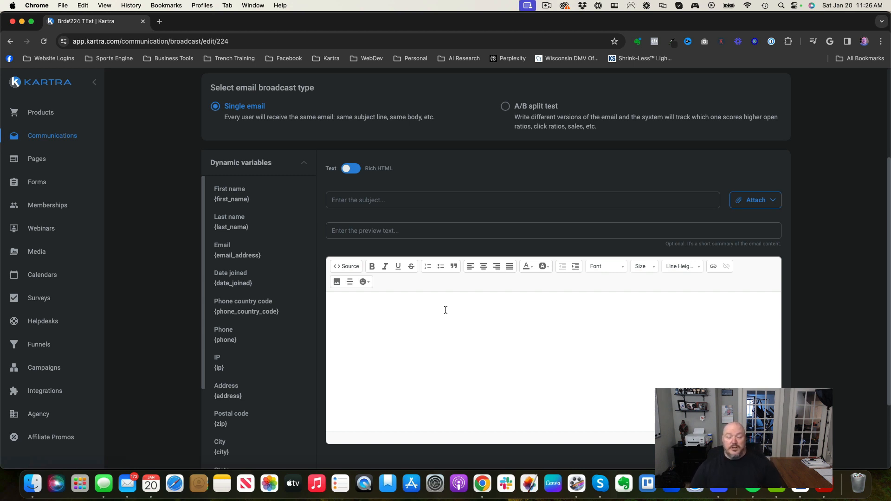
left_click(354, 174)
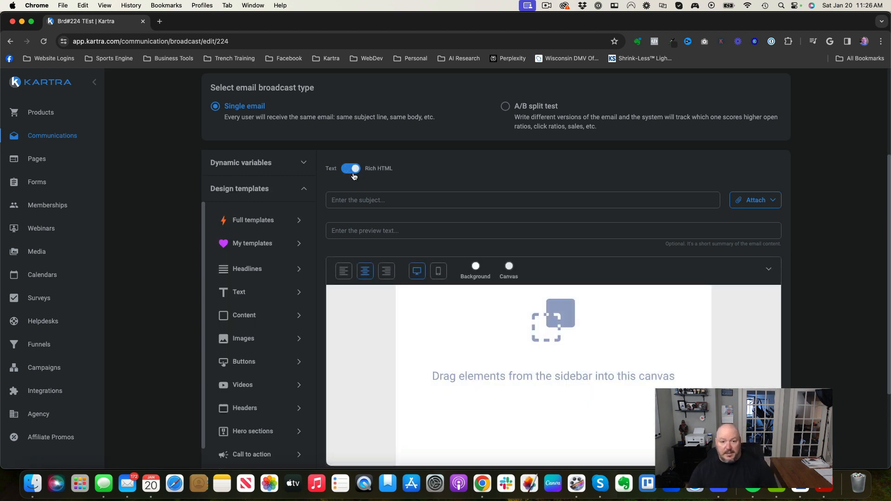
Examine the design template categories and the ready-made blocks in the Content category.
scroll(266, 226, "down", 1)
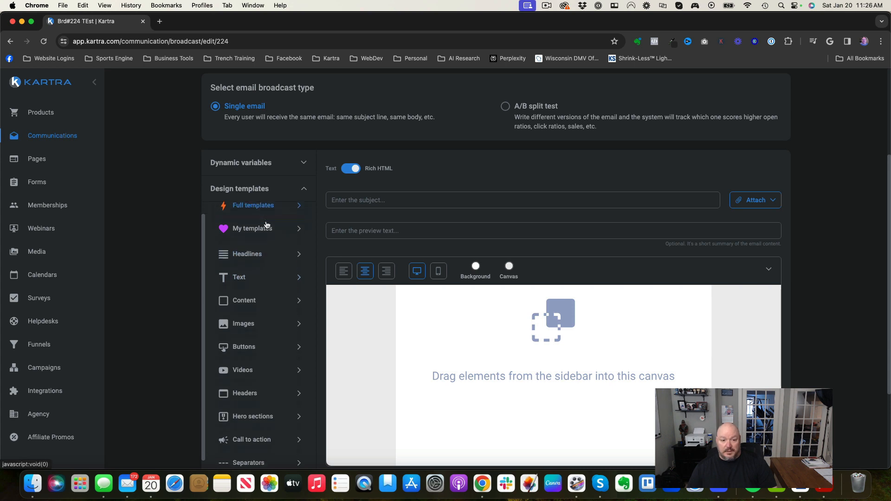
left_click(244, 297)
scroll(252, 352, "down", 5)
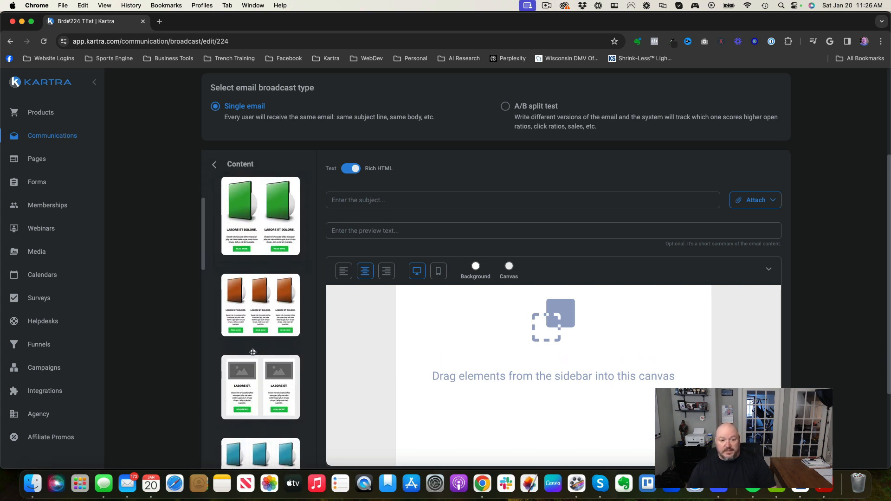
scroll(260, 332, "up", 5)
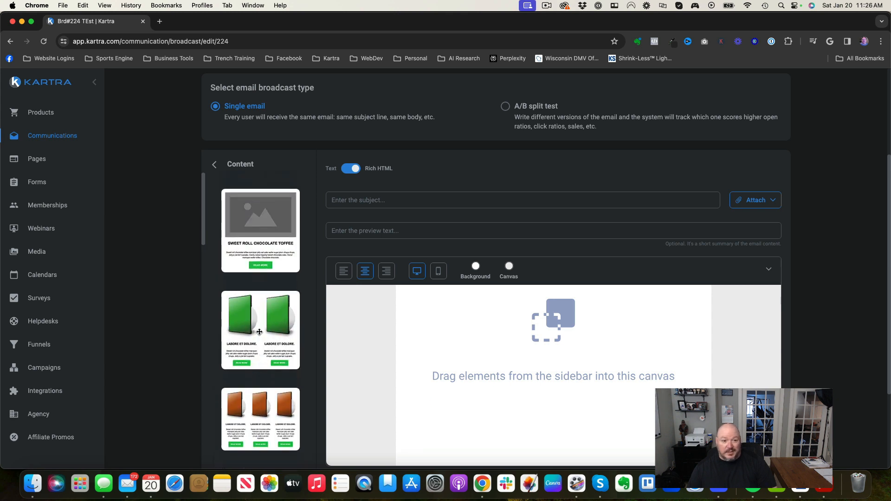
left_click(215, 165)
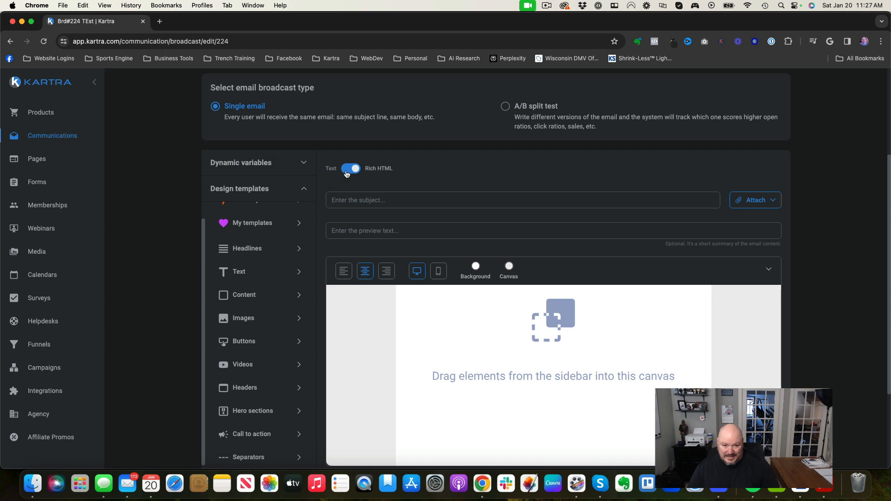
Switch the message format from Rich HTML to Text and set the email subject to TEST.
left_click(350, 168)
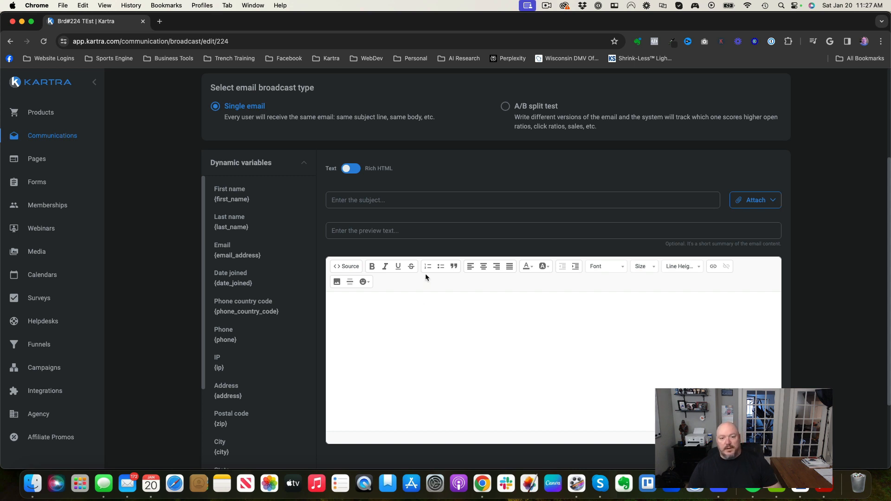
left_click(348, 200)
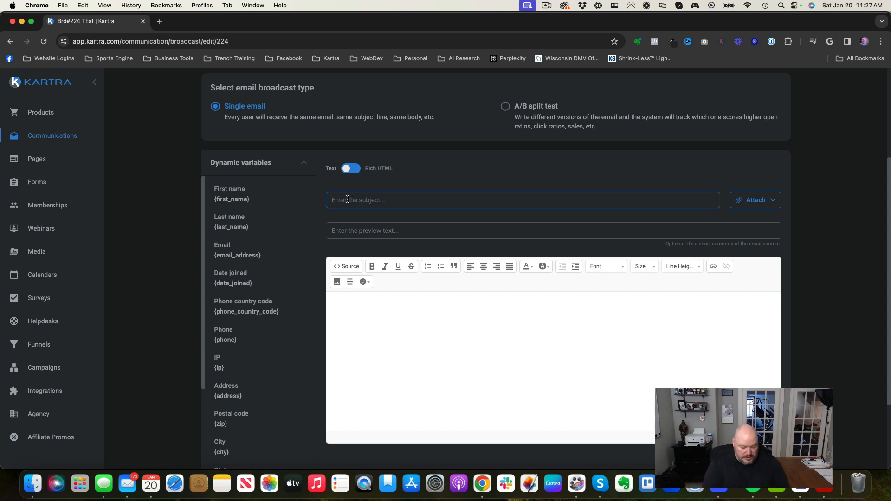
type("TEST")
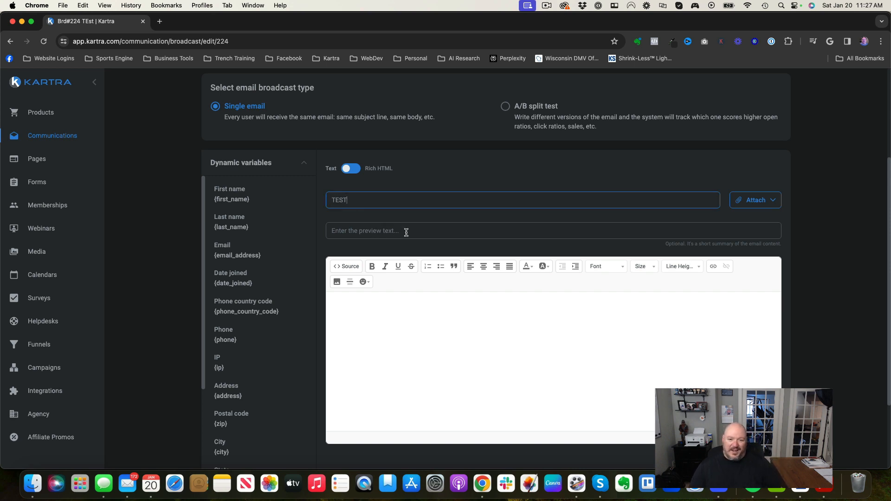
Write Test in the email body.
left_click(364, 306)
type("Te")
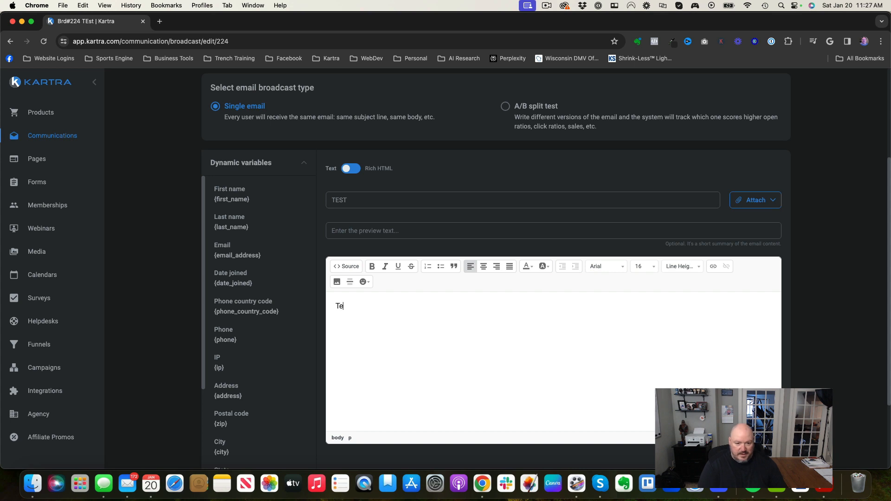
type("st")
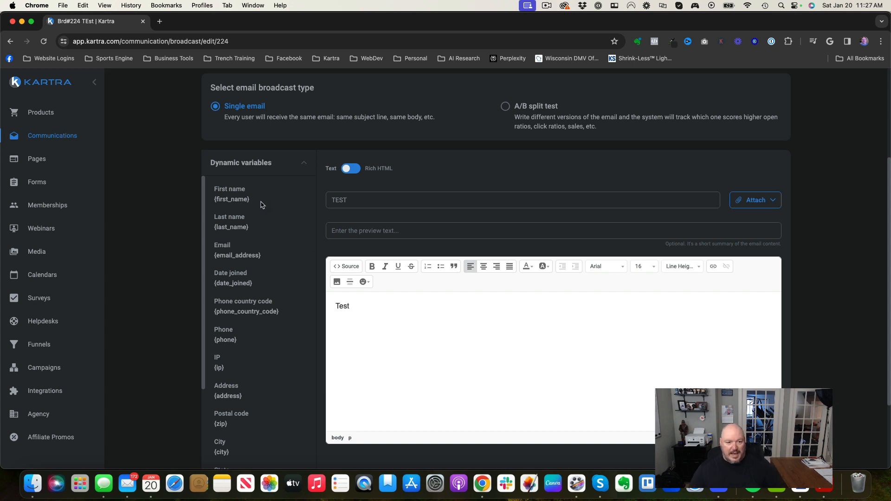
Replace the body text with the greeting "Hello {first_name}," using the first name variable copied from the dynamic variables.
left_click_drag(262, 205, 212, 205)
key("super+c")
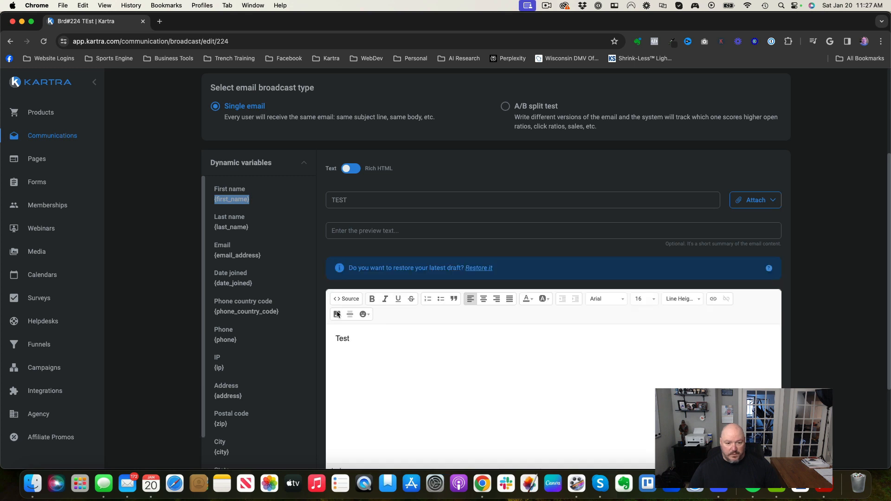
left_click_drag(335, 339, 365, 339)
type("Hel")
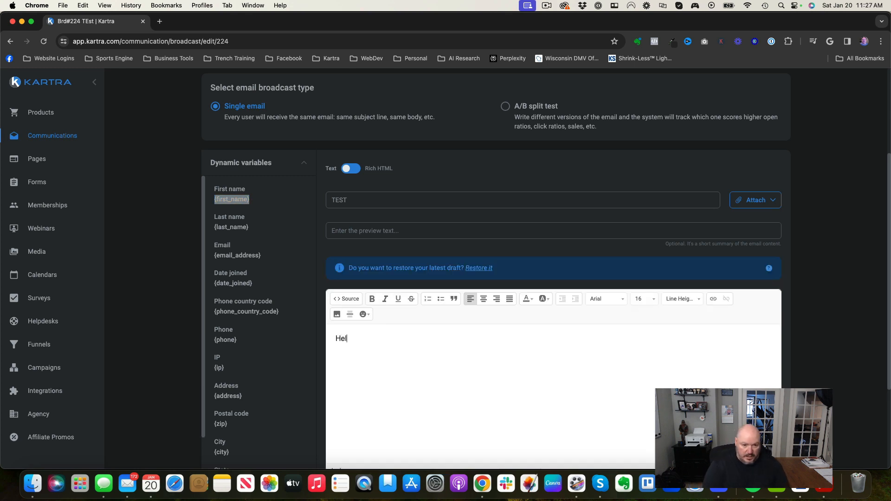
type("lo")
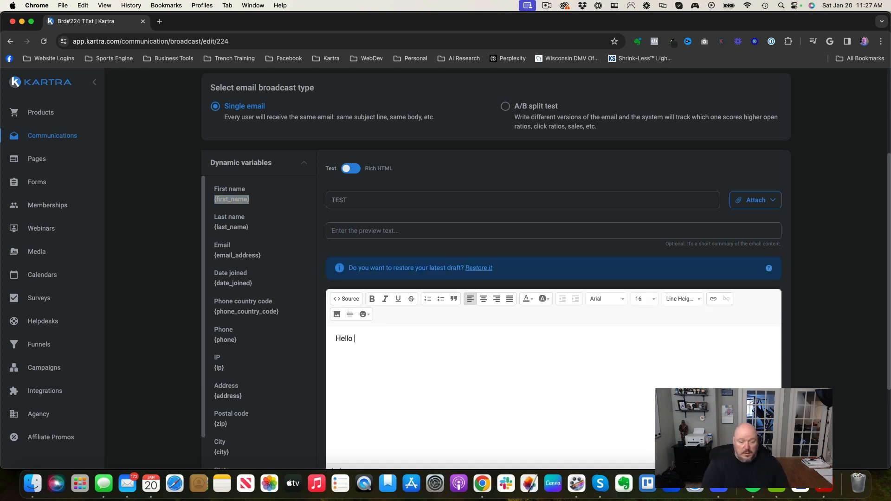
key("super+v")
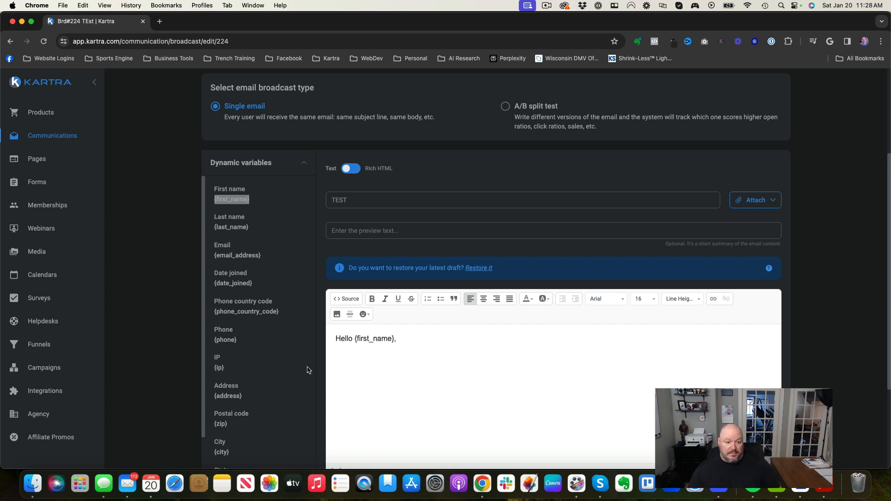
Save the message and proceed to the automations stage.
scroll(307, 370, "down", 6)
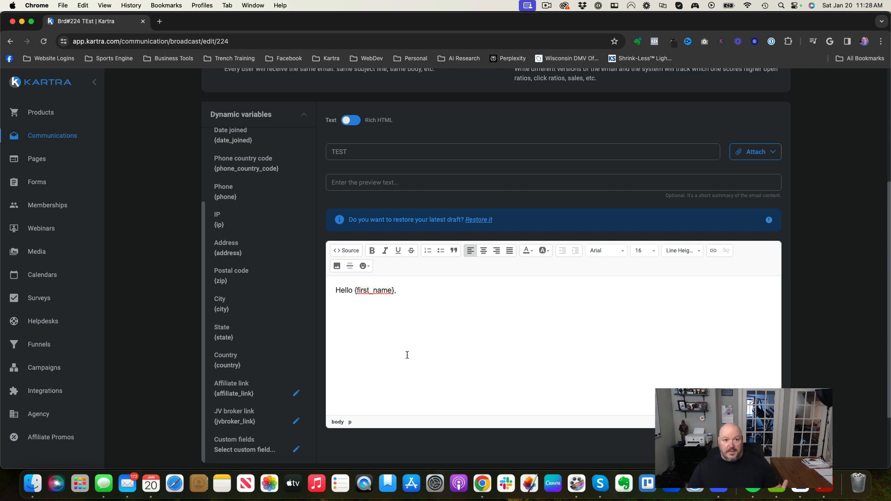
scroll(407, 355, "down", 1)
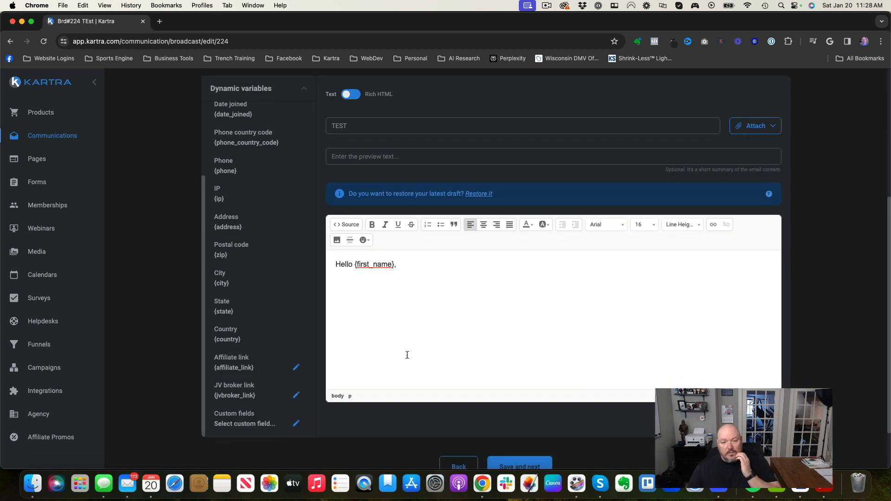
scroll(407, 355, "down", 1)
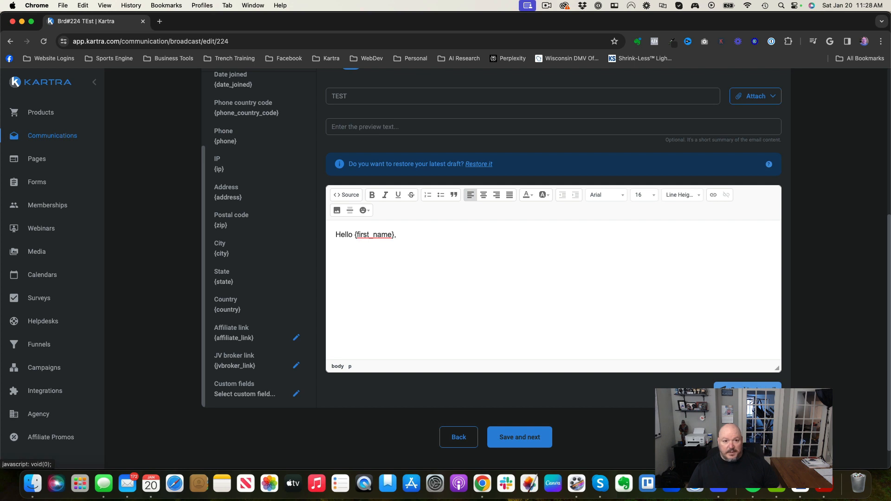
left_click(584, 301)
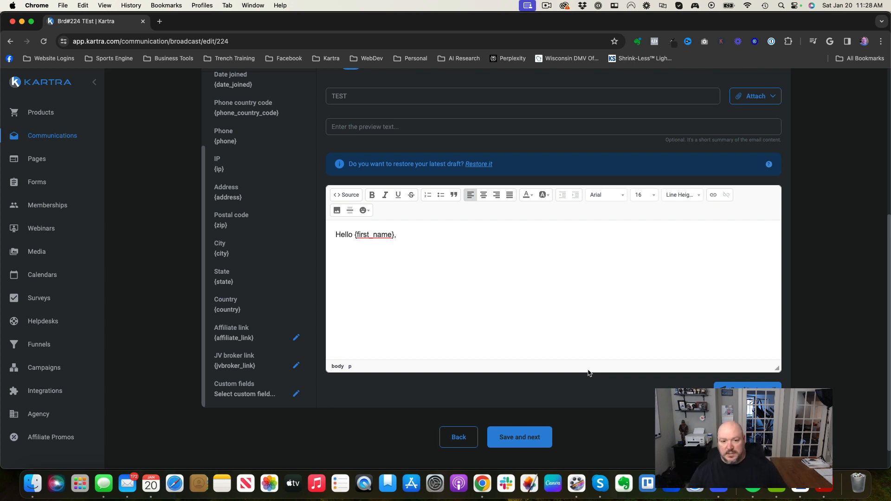
left_click(524, 437)
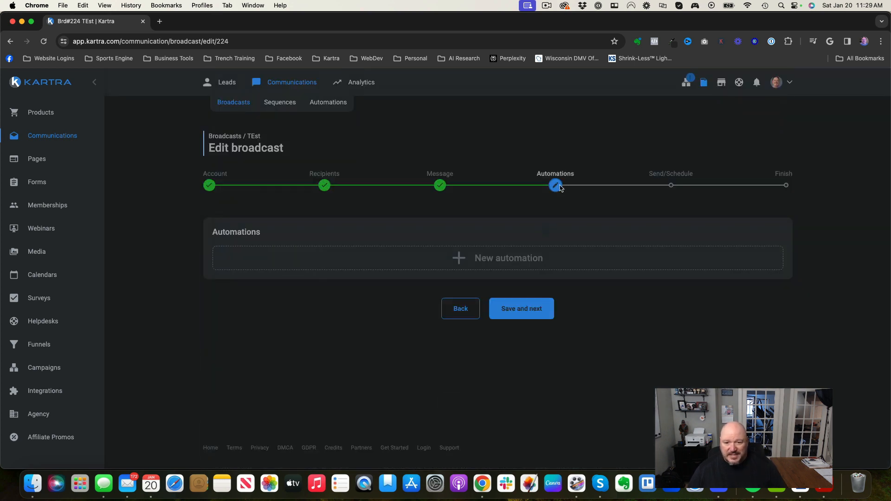
Examine the IF conditions available for a new automation and close it without saving.
left_click(461, 256)
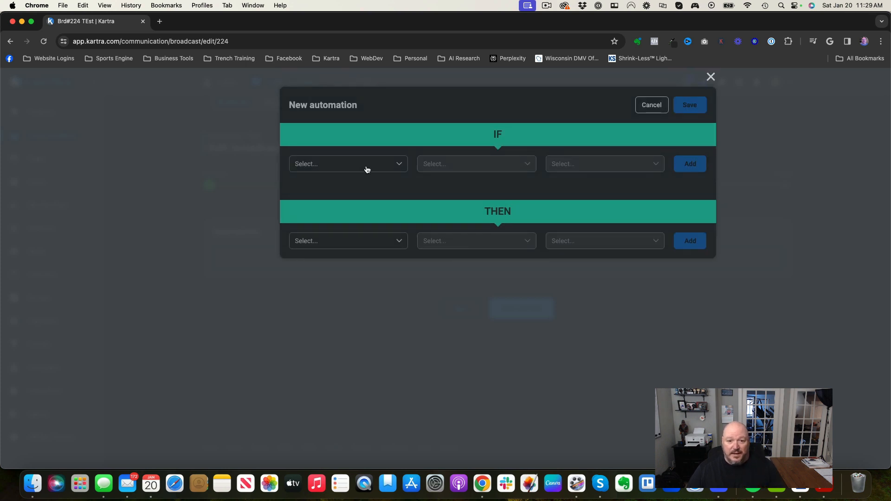
left_click(366, 170)
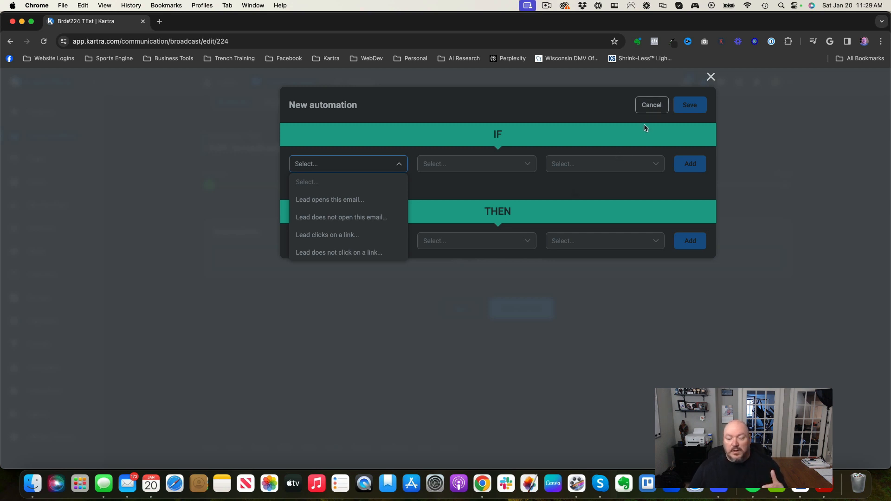
left_click(649, 107)
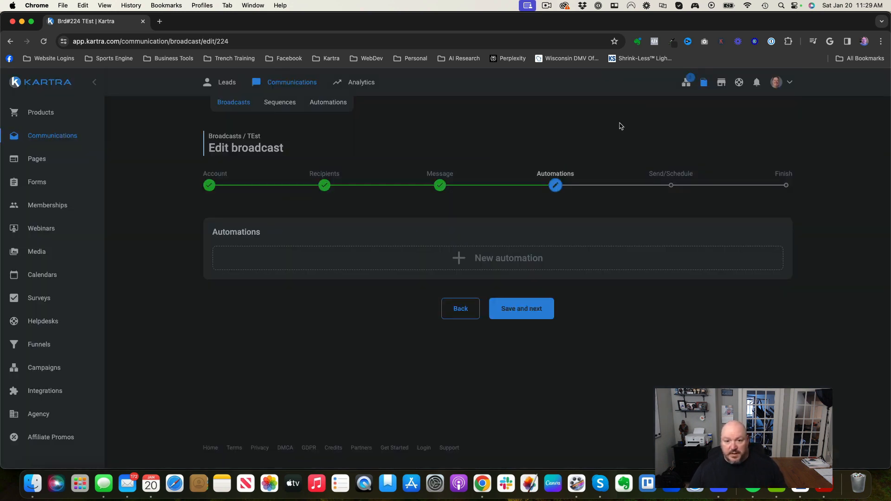
Proceed to the Send/Schedule stage without automations and choose Schedule for later, checking the date and time pickers.
left_click(518, 317)
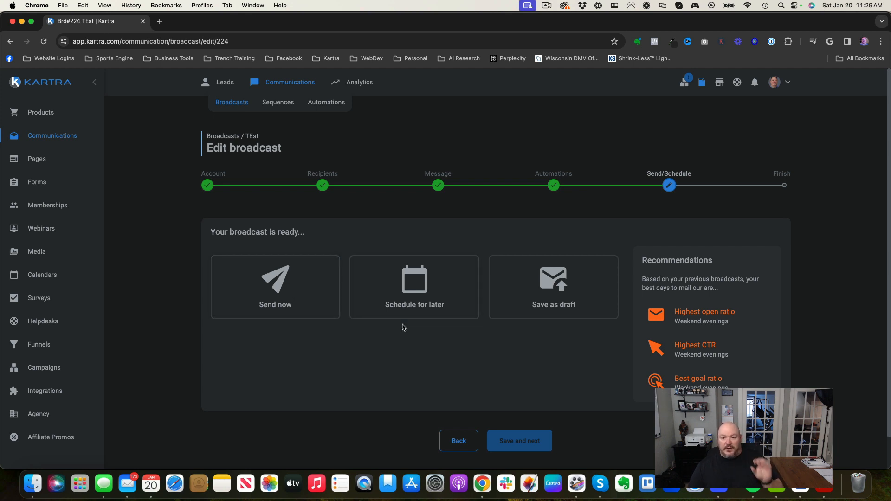
left_click(428, 297)
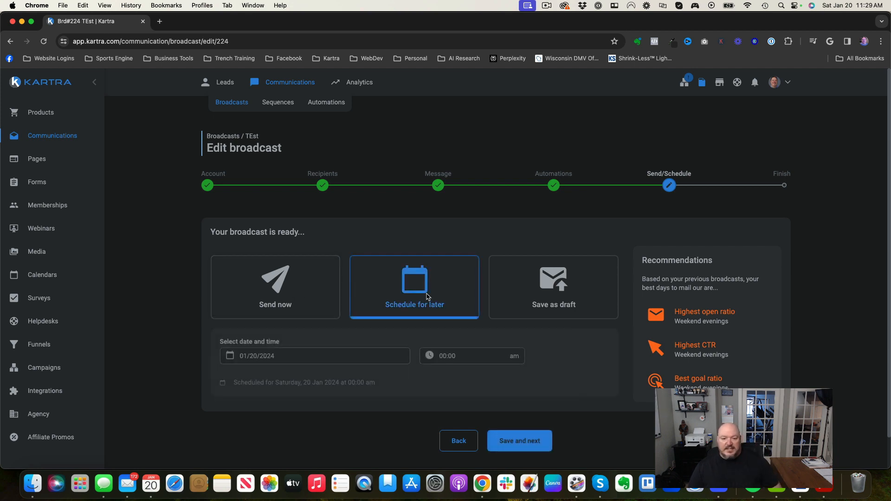
left_click(287, 358)
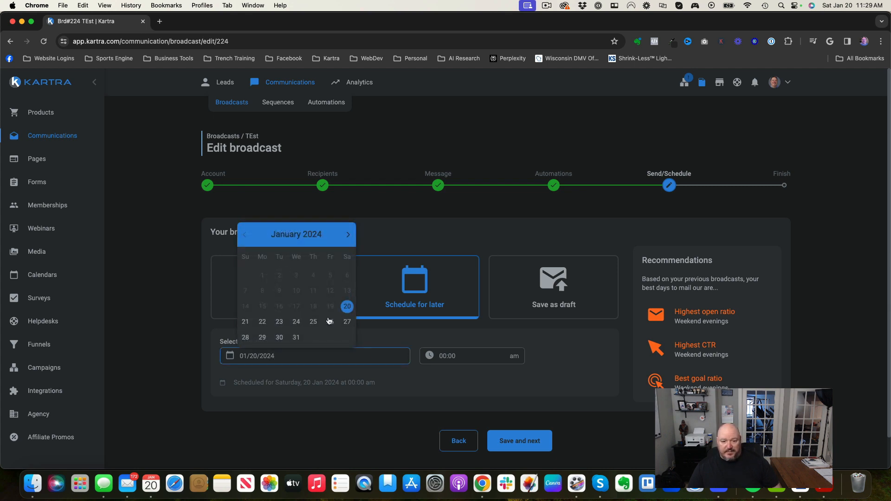
left_click(456, 361)
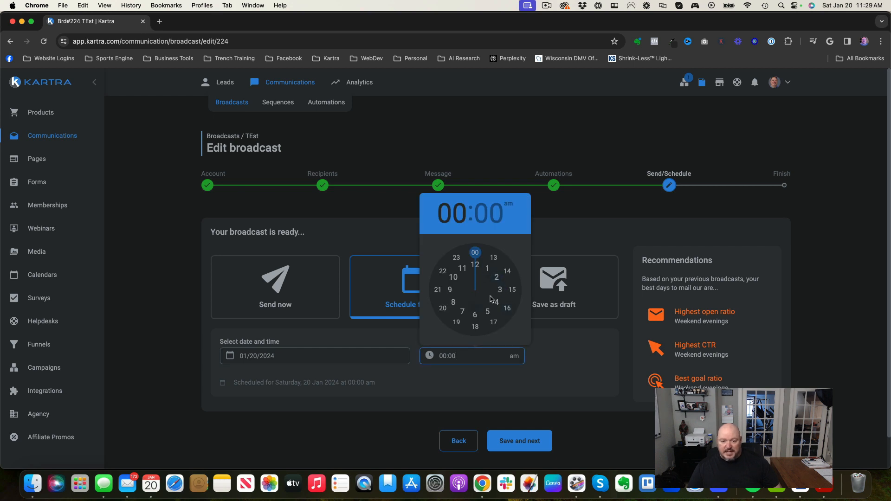
left_click(585, 369)
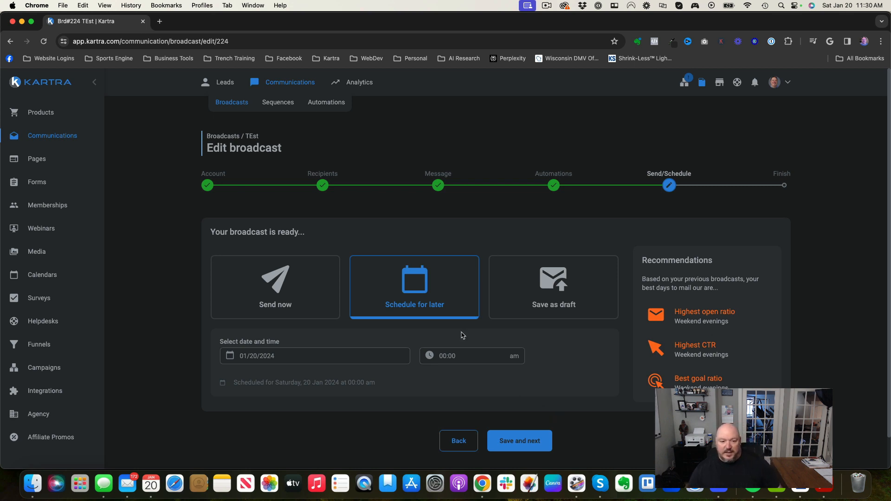
Schedule the broadcast for 01/21/2024 at 19:00 and save it to reach the Finish stage.
left_click(424, 297)
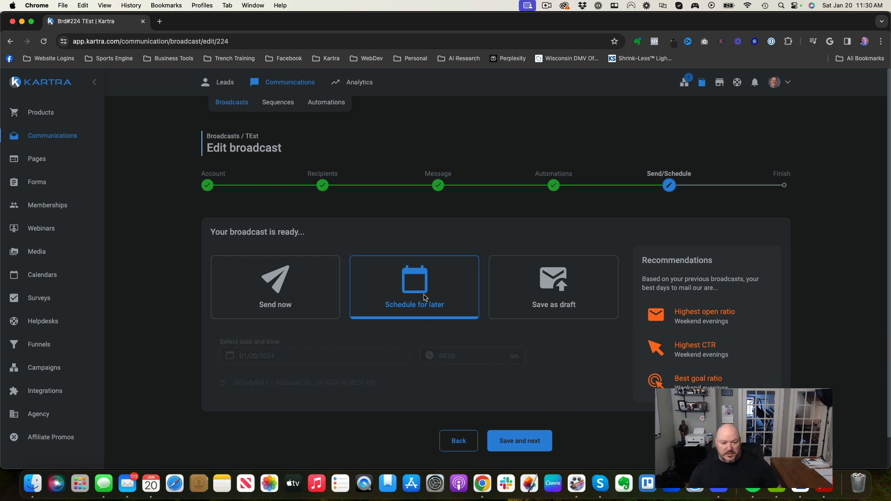
left_click(378, 355)
left_click(244, 321)
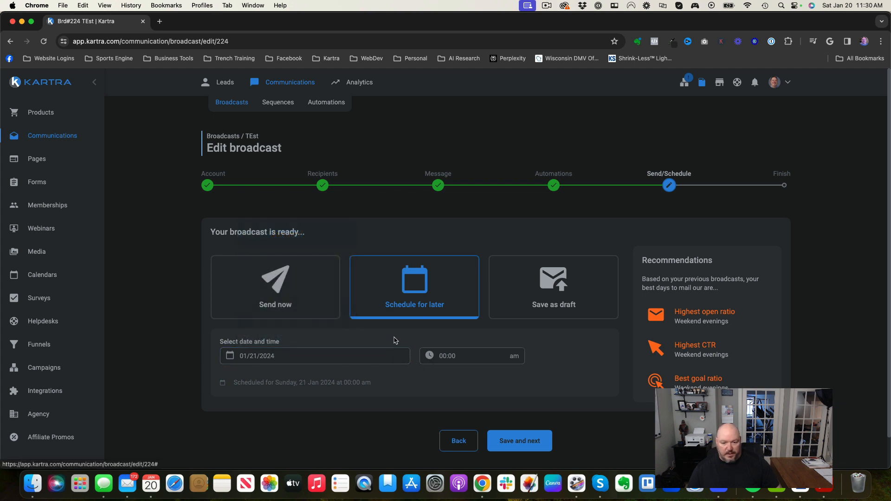
left_click(466, 355)
left_click(456, 320)
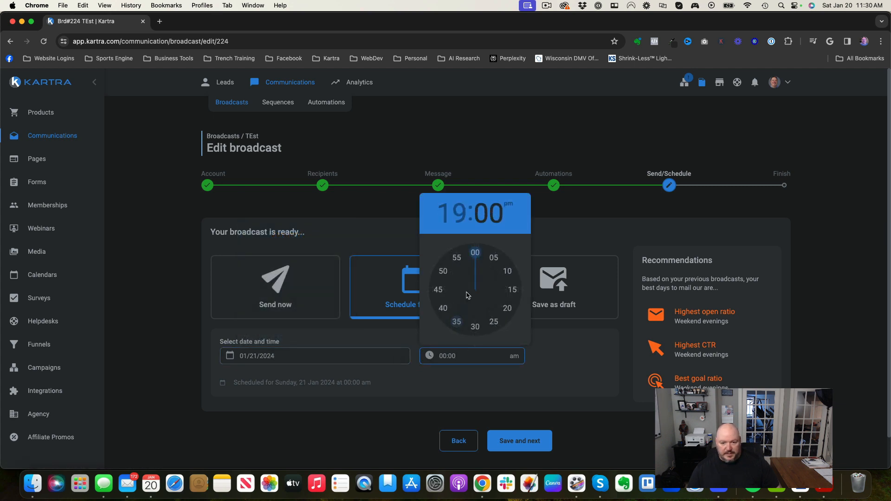
left_click(475, 253)
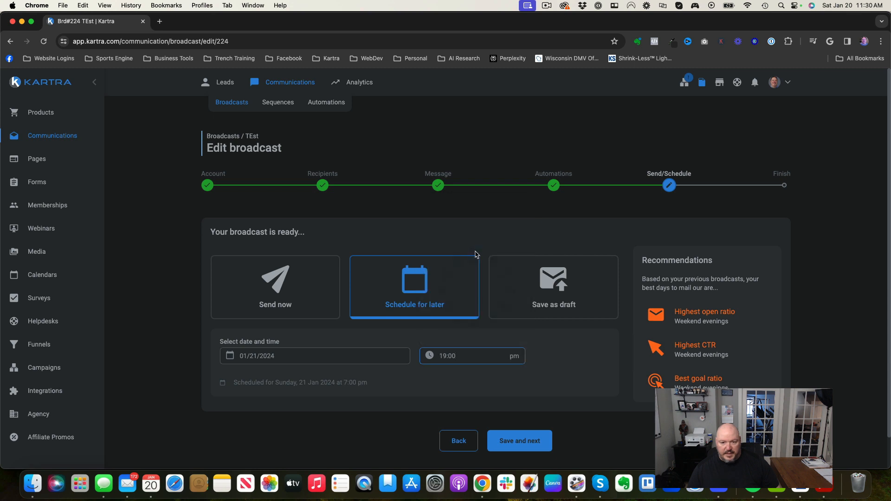
left_click(517, 444)
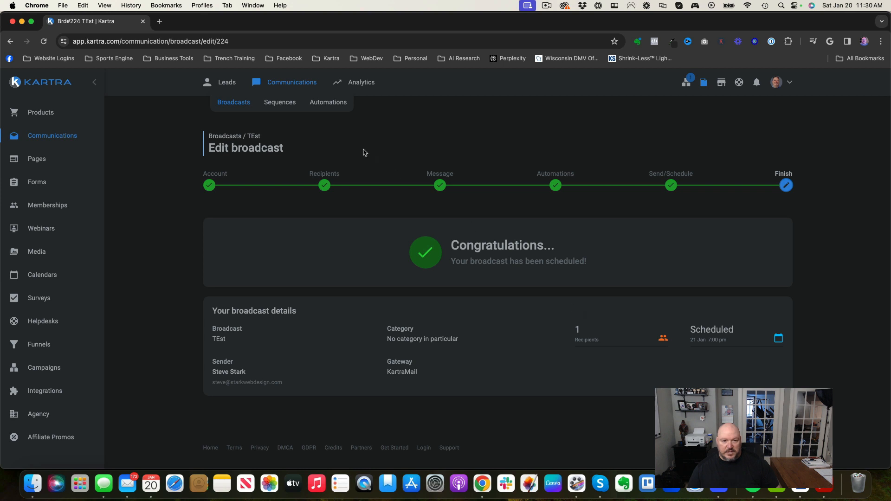
Return to the Broadcasts list and delete the scheduled TEst broadcast.
left_click(232, 103)
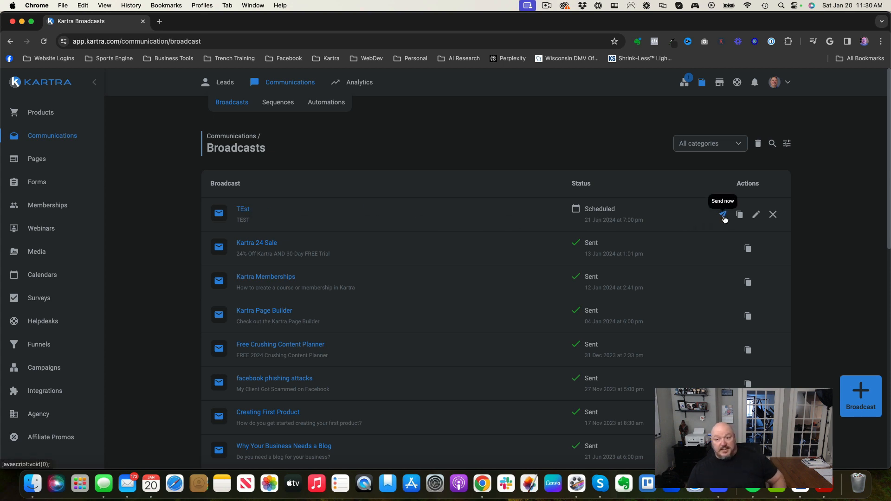
left_click(772, 216)
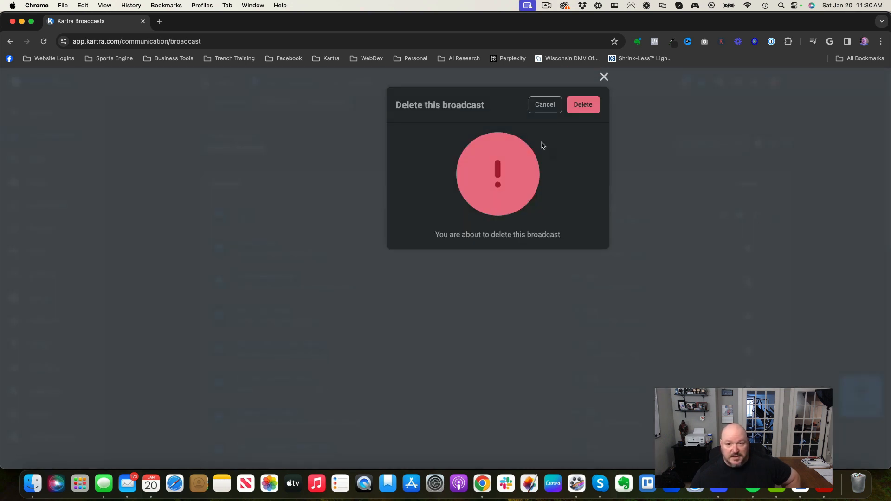
left_click(584, 107)
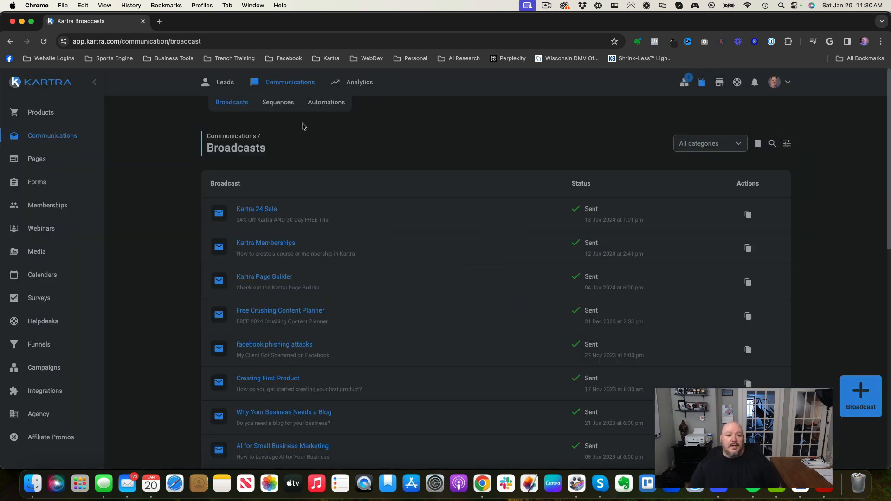
Create a lead list named Test List with public description "Information on marketing and website maintenance." and return to the lists overview.
mouse_move(225, 84)
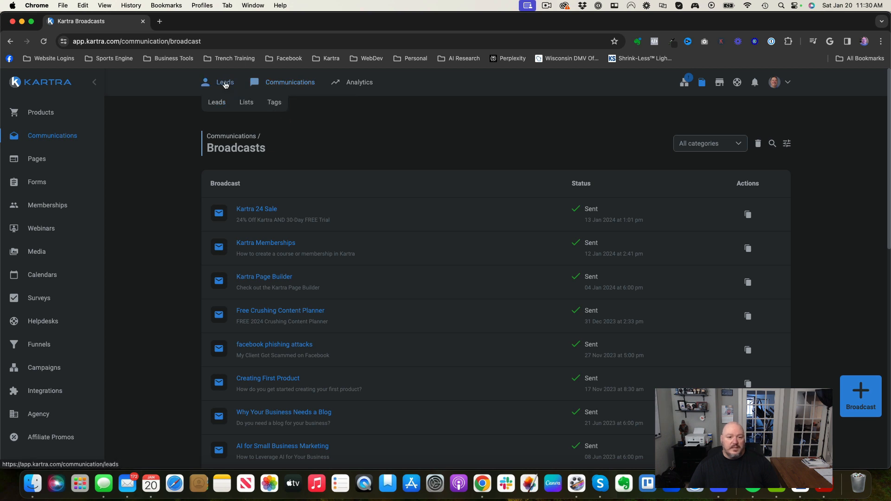
left_click(247, 102)
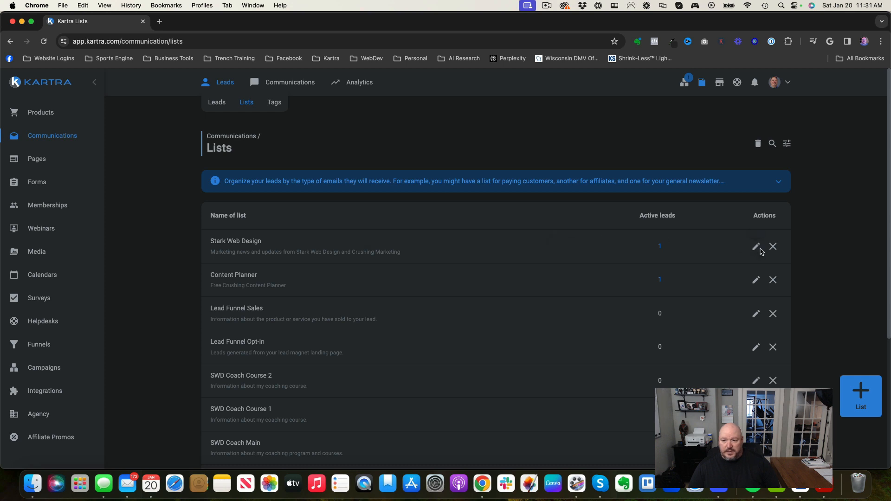
left_click(869, 398)
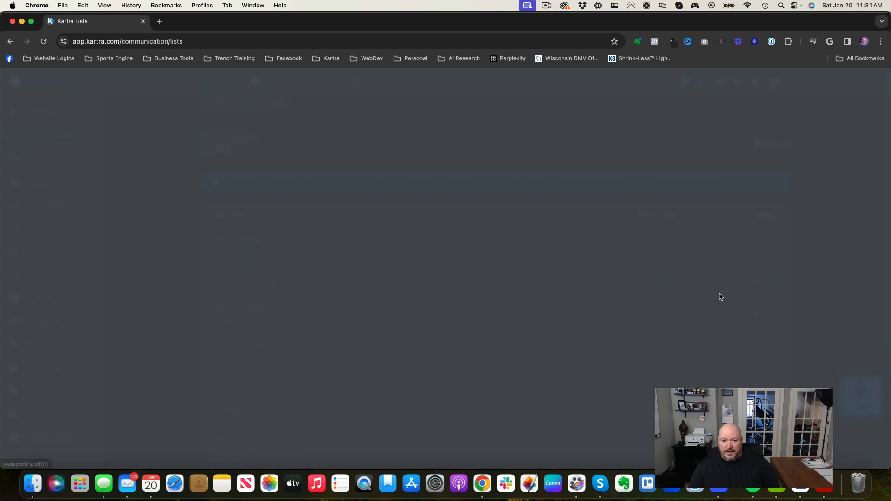
left_click(393, 148)
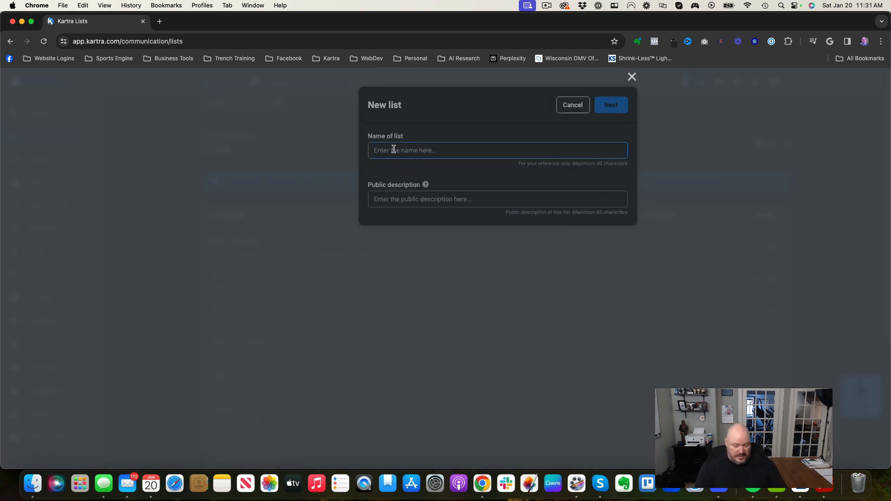
type("TE")
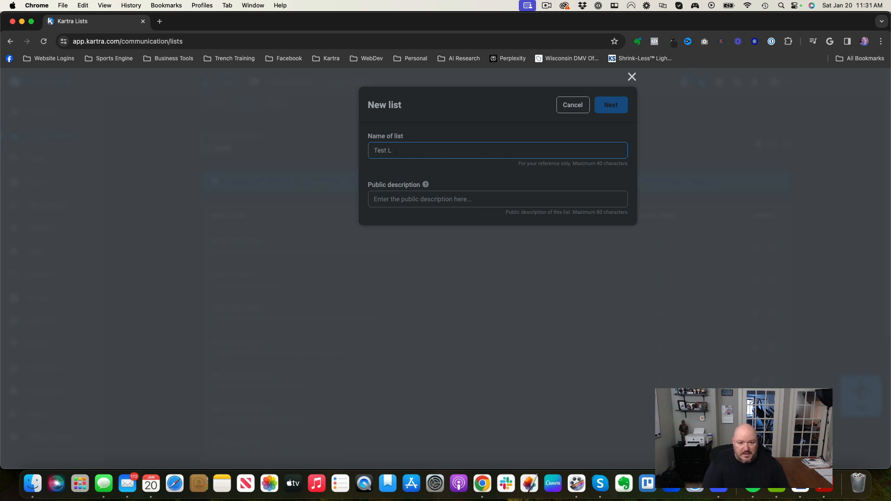
left_click(398, 191)
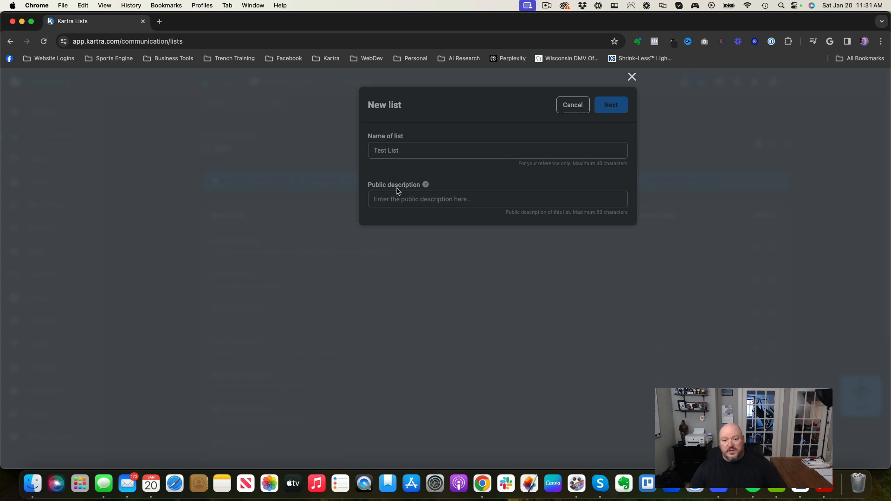
left_click(396, 197)
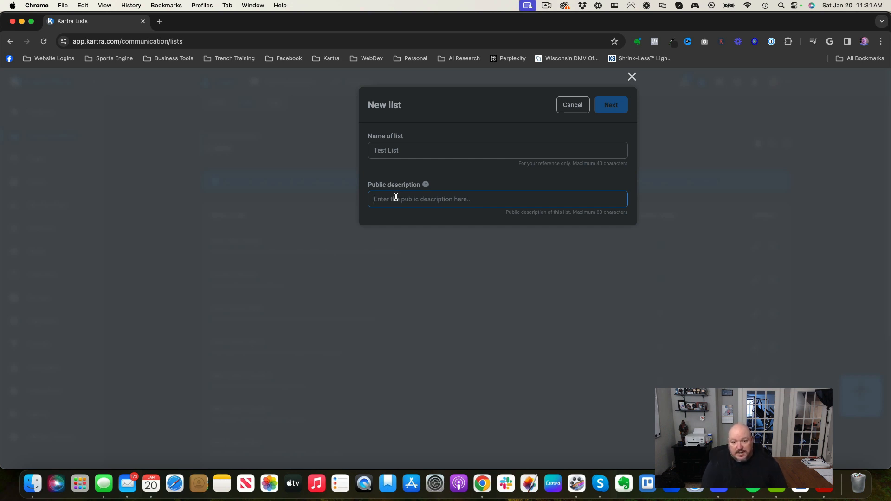
type("Infrom")
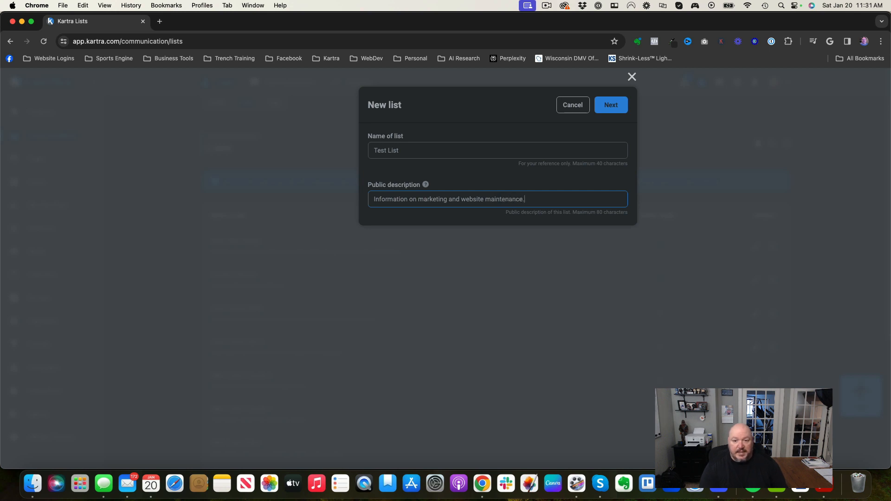
left_click(603, 106)
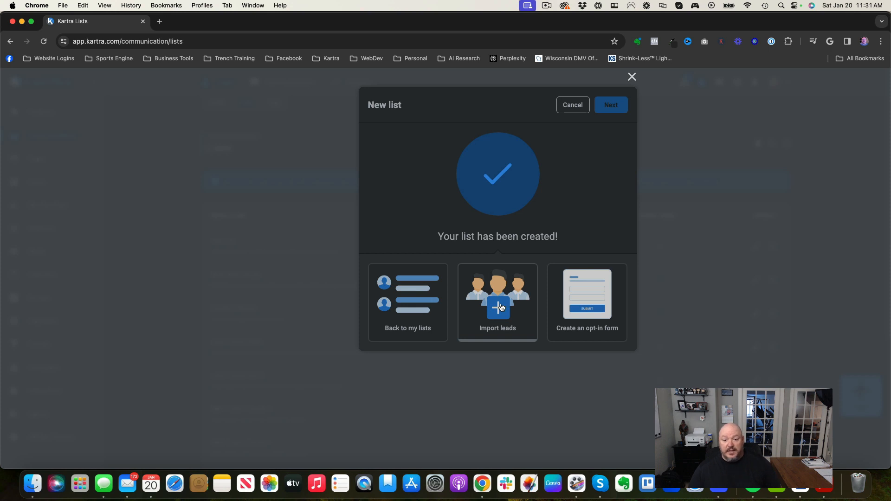
left_click(414, 303)
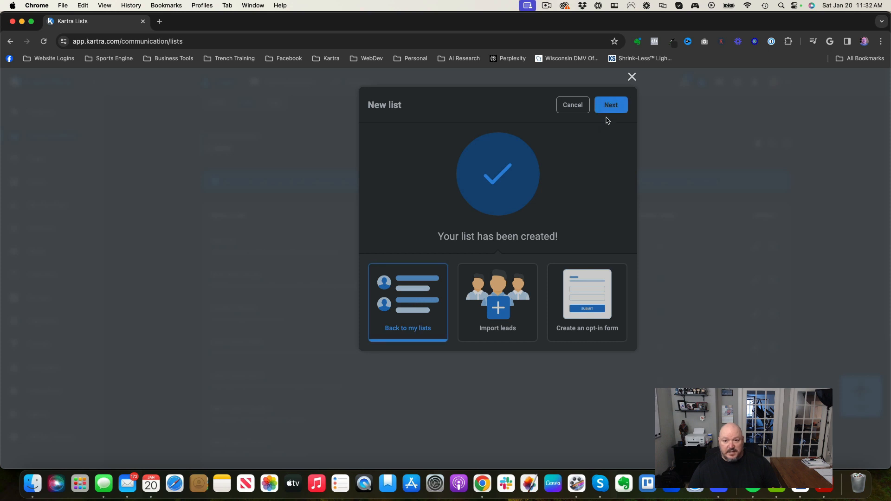
left_click(617, 108)
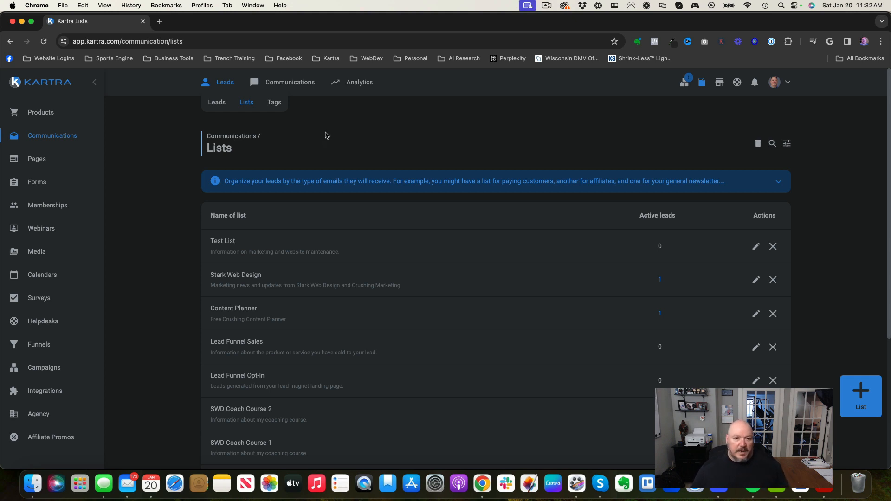
Go to the email sequences and open the Content Planner sequence in the sequence editor.
mouse_move(290, 82)
left_click(278, 102)
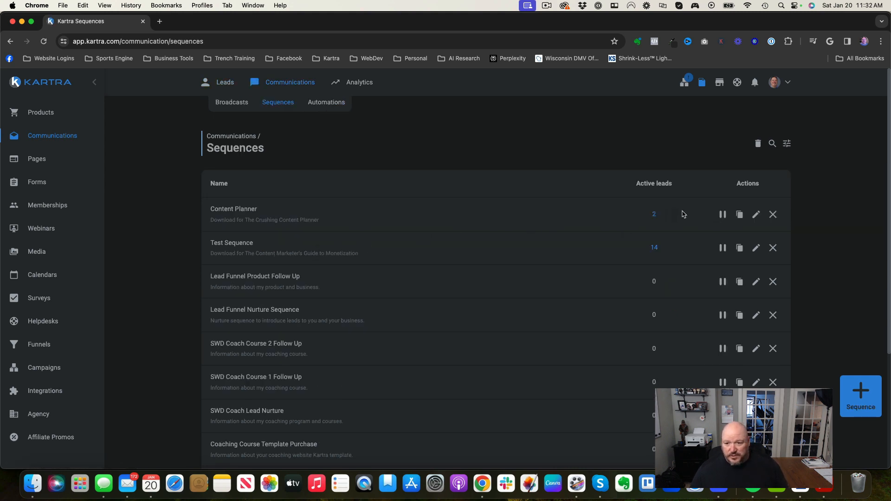
left_click(757, 215)
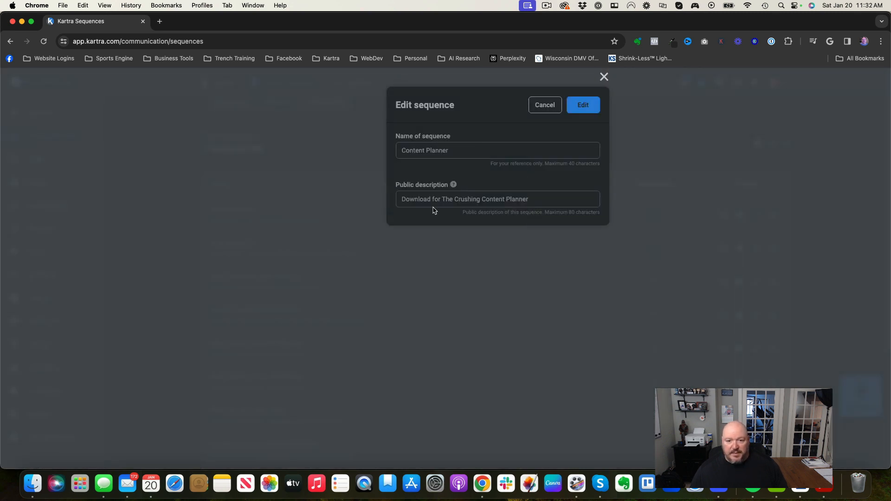
left_click(589, 106)
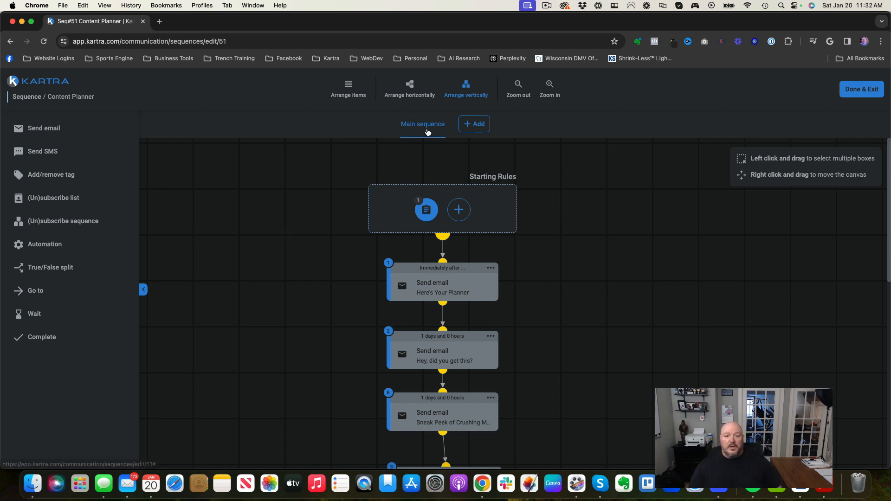
Replace the sequence's opt-in starting rule Content Monetization Lead Magnet with Coaching Course Lead Magnet and save the rules.
mouse_move(429, 212)
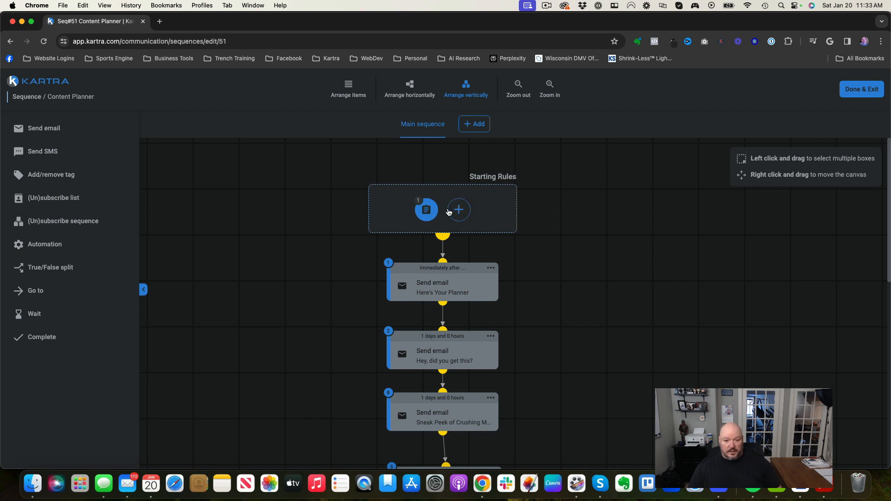
left_click(459, 204)
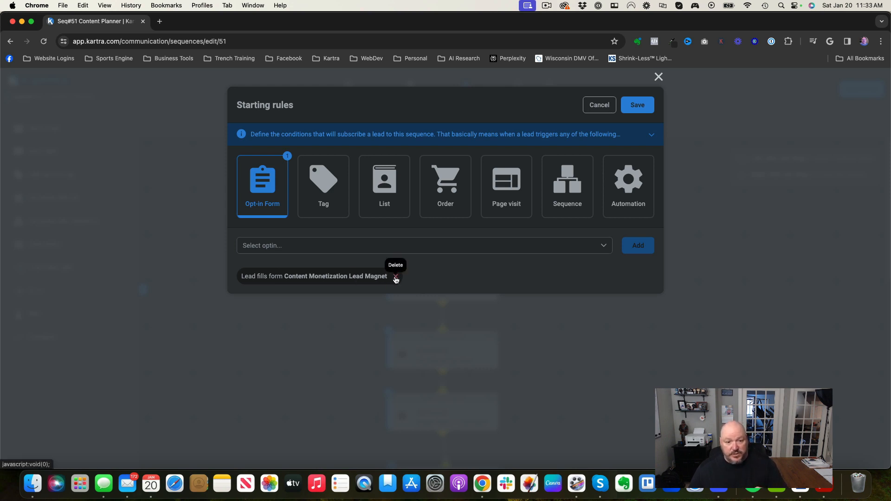
left_click(407, 251)
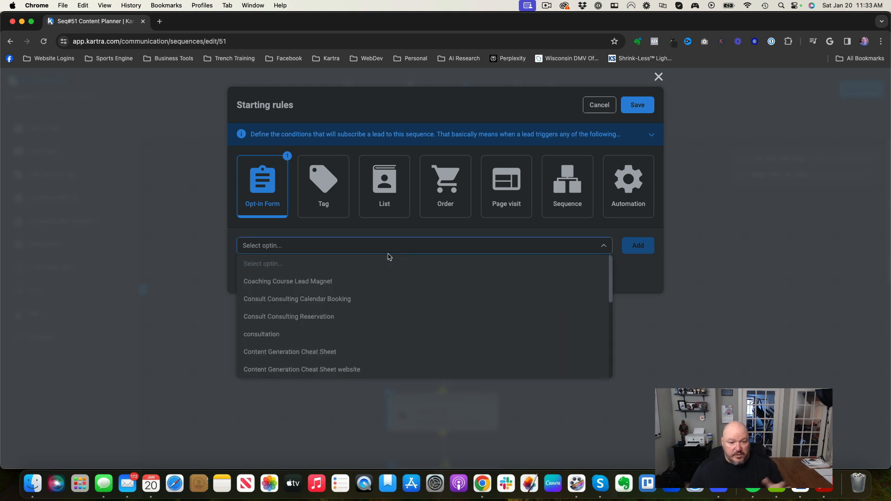
left_click(314, 282)
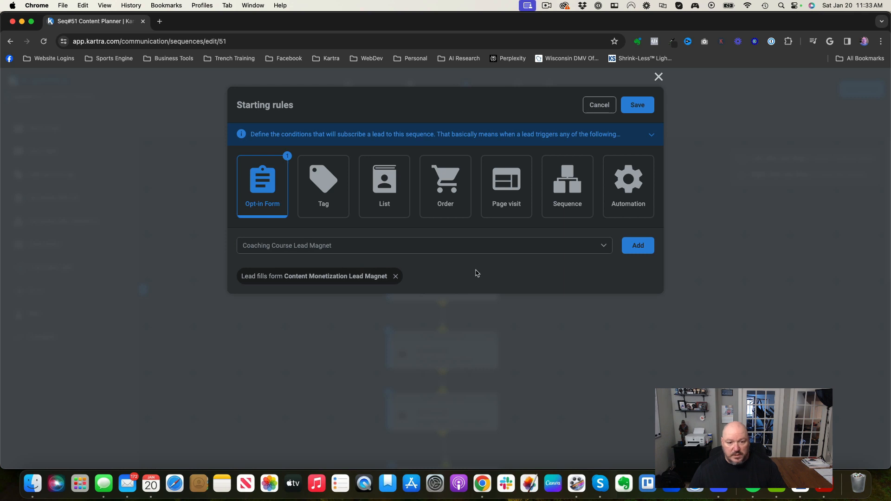
left_click(627, 253)
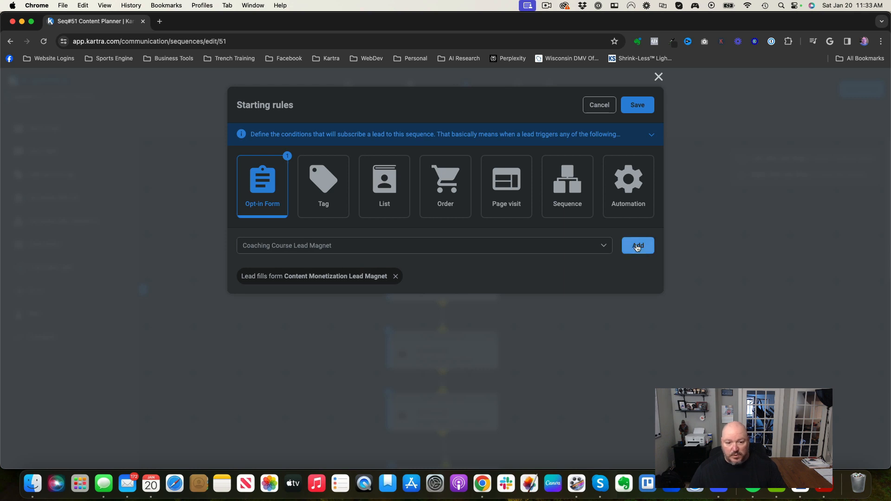
left_click(396, 277)
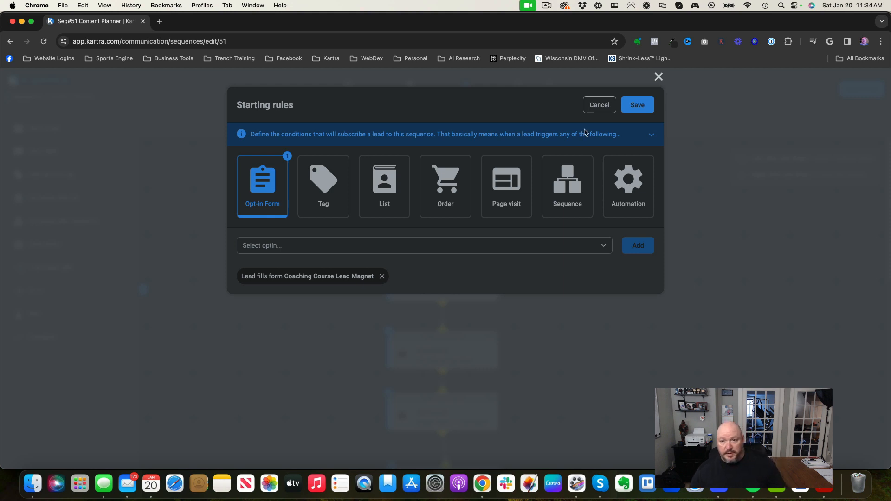
left_click(636, 106)
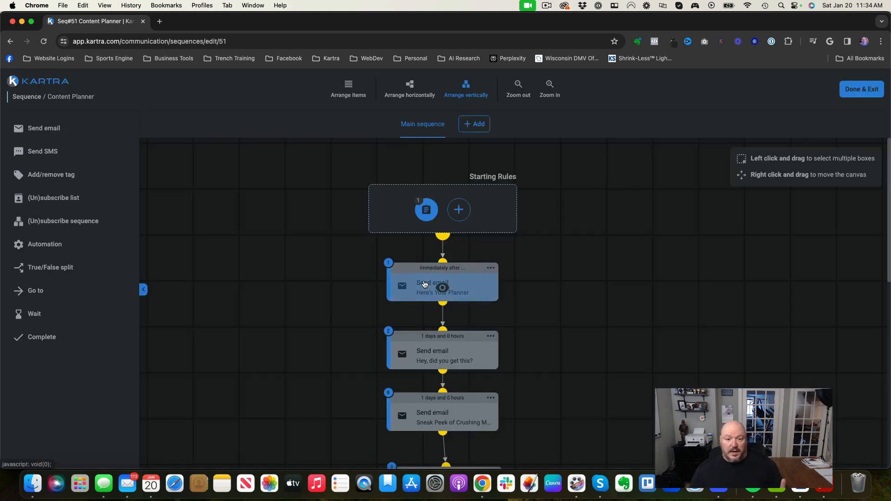
Open the settings of the first email step, "Here's Your Planner", and review its broadcast name and recipients without changing them.
scroll(324, 285, "down", 1)
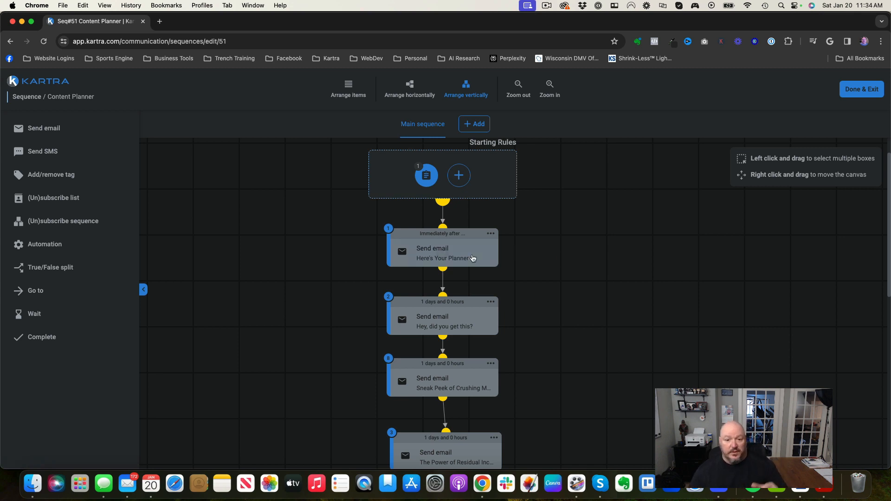
mouse_move(471, 258)
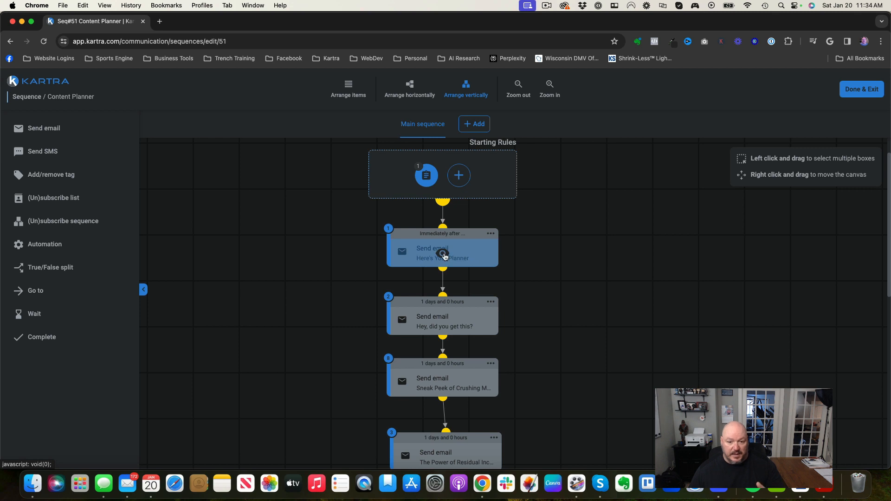
left_click(491, 234)
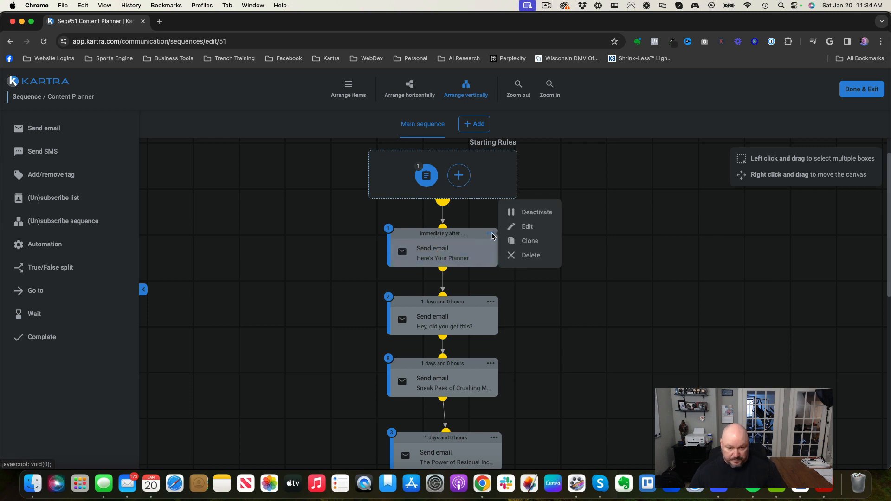
left_click(528, 228)
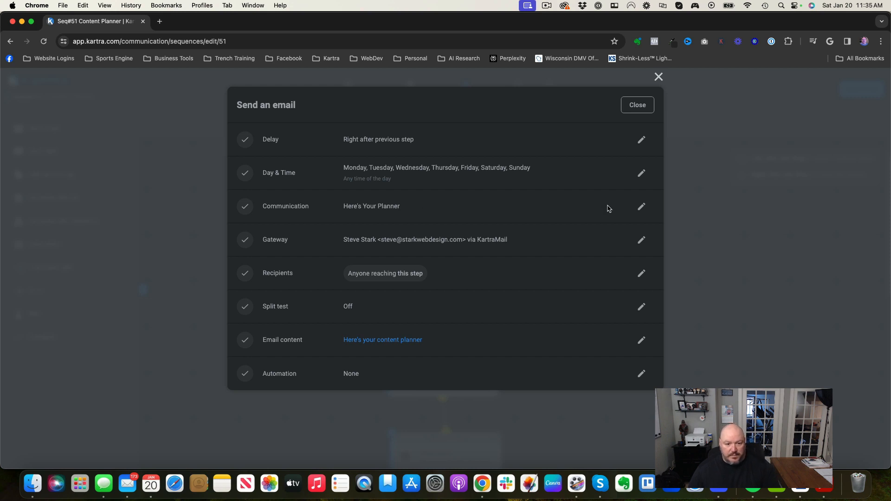
left_click(642, 206)
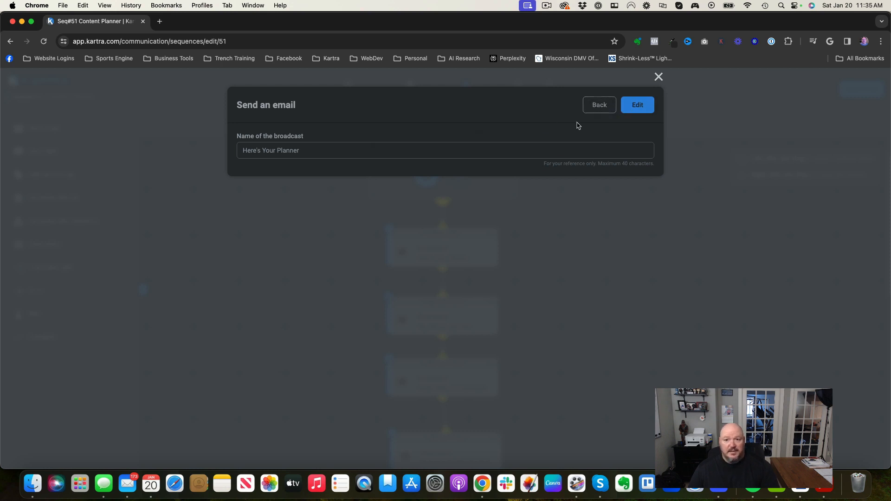
left_click(592, 110)
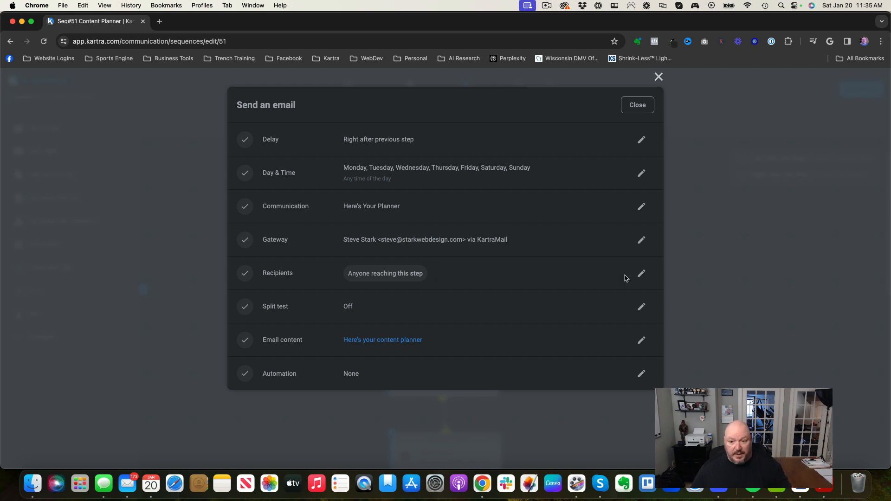
left_click(640, 274)
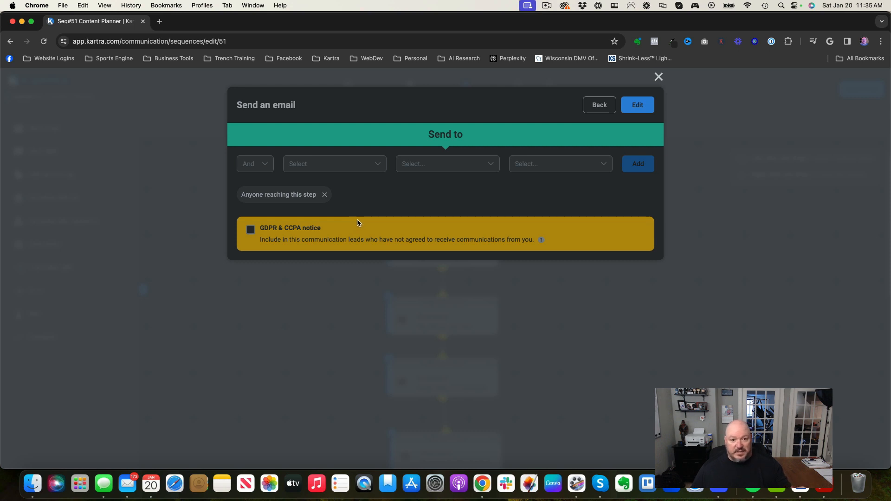
left_click(597, 106)
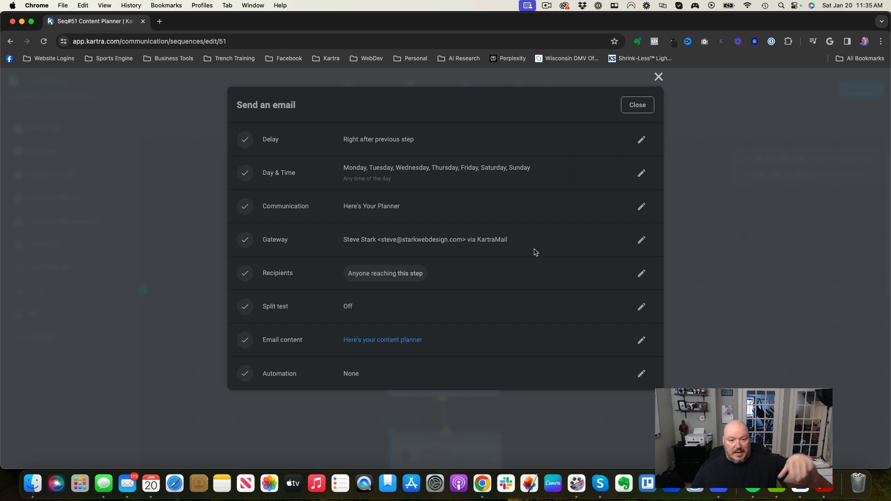
Open the email content "Here's your content planner" and read through the message from greeting to postscript.
left_click(642, 341)
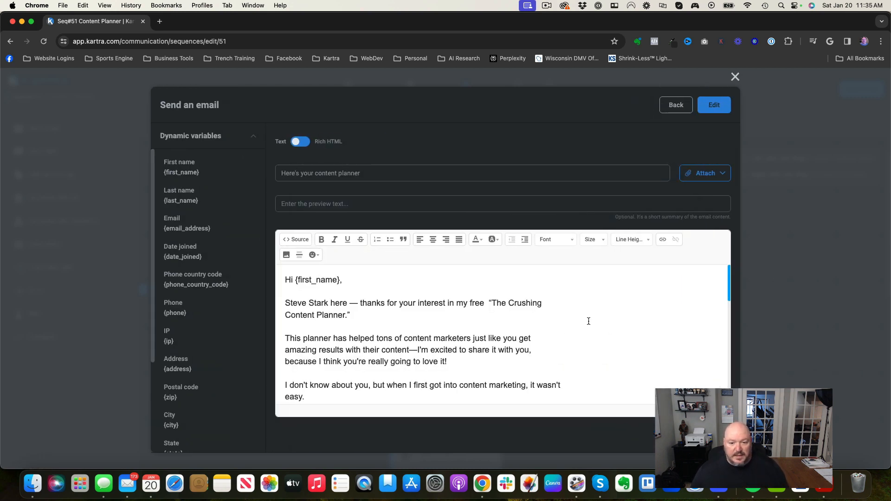
scroll(588, 321, "down", 3)
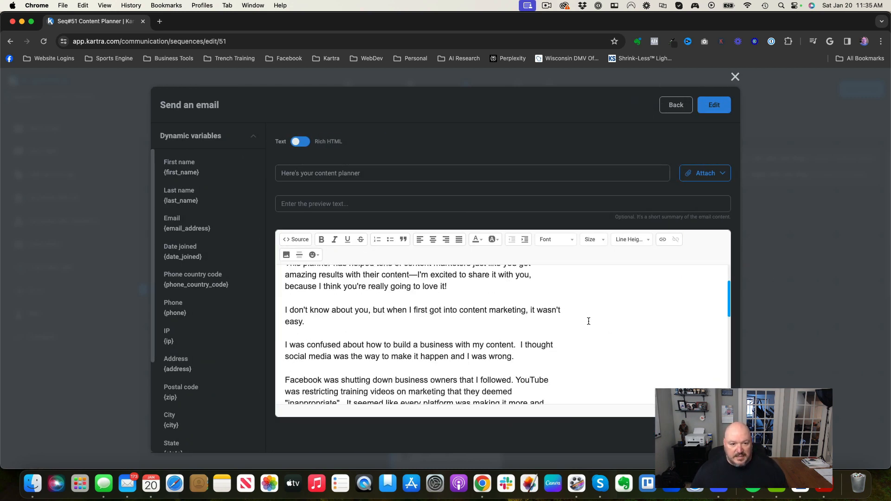
scroll(588, 321, "down", 6)
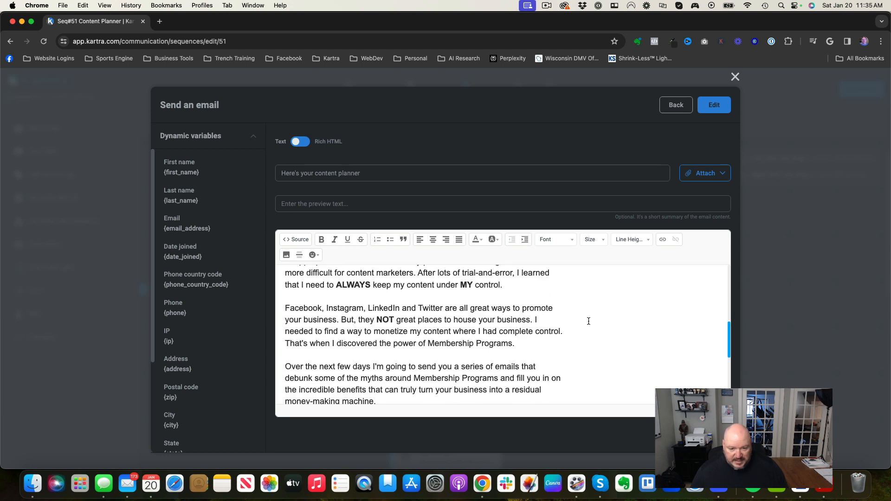
scroll(588, 321, "down", 8)
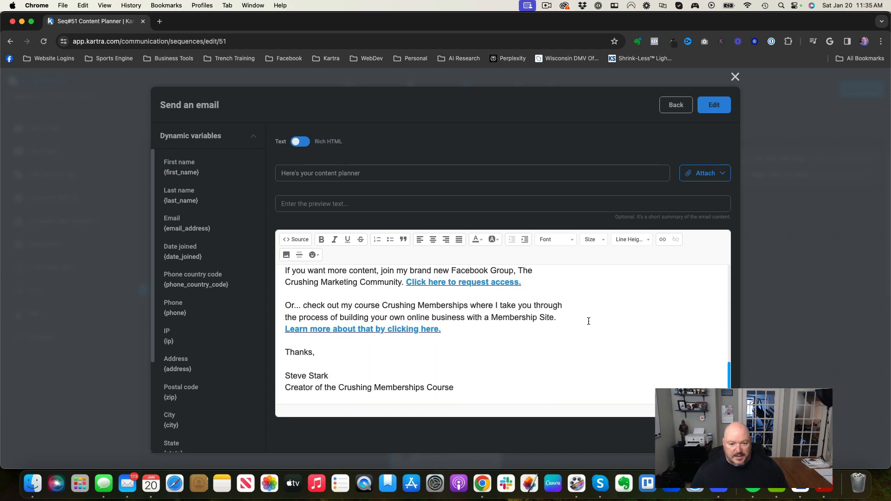
scroll(476, 304, "down", 2)
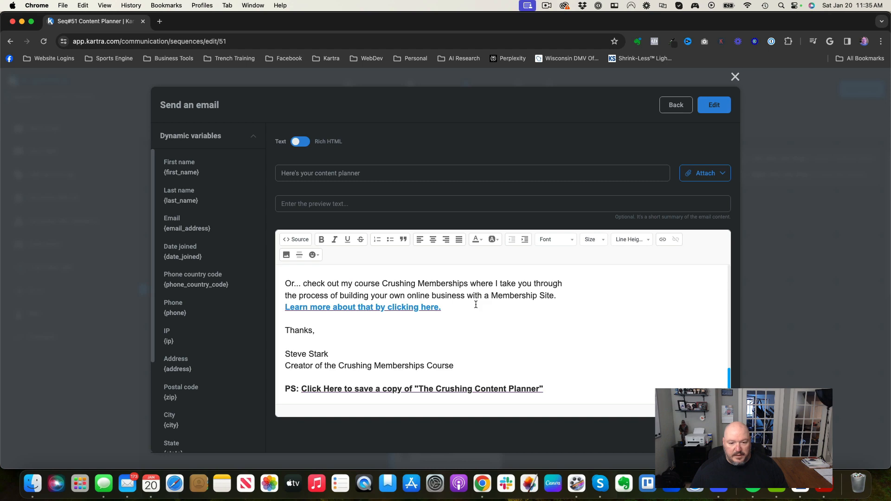
scroll(476, 305, "up", 15)
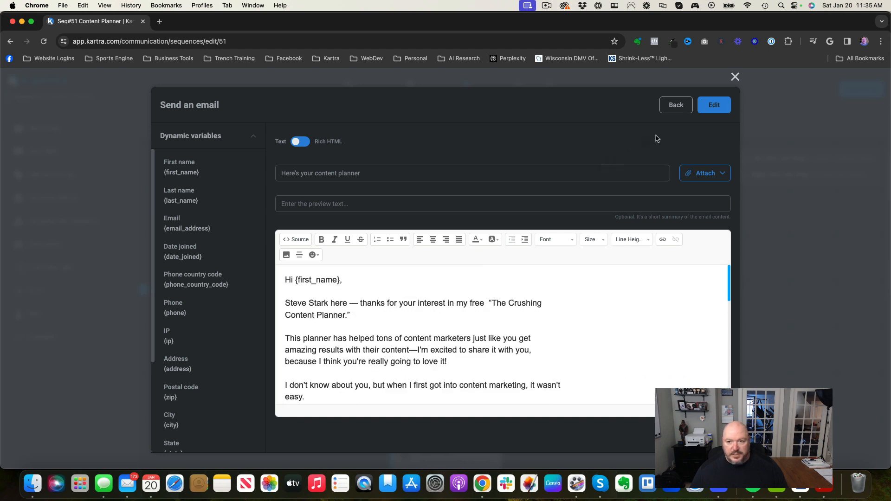
Save the content of the "Here's Your Planner" email and close its step settings.
left_click(715, 106)
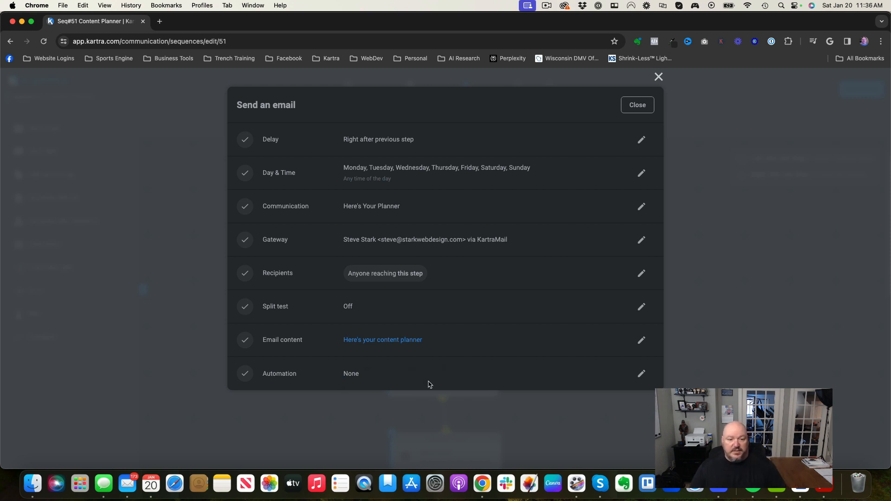
left_click(637, 106)
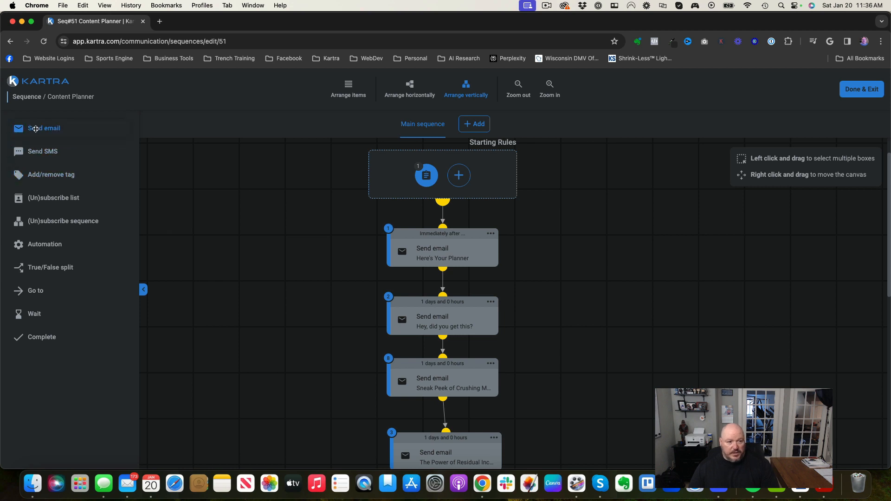
Add a Send email step beside the main sequence, running right after the previous step on any day and time, with broadcast name "test".
left_click_drag(34, 129, 634, 308)
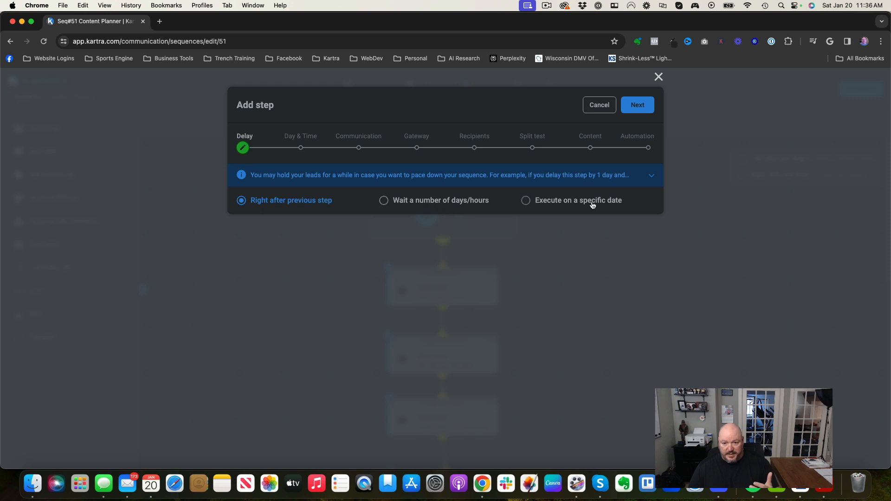
left_click(641, 109)
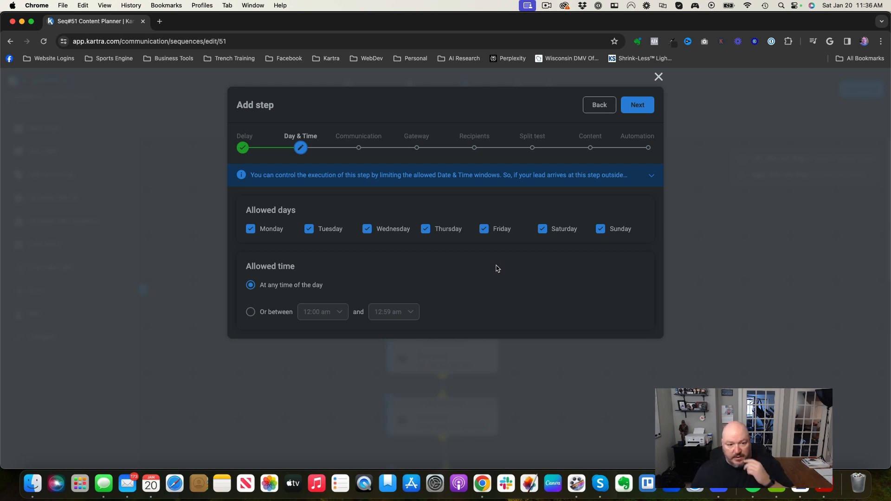
left_click(647, 107)
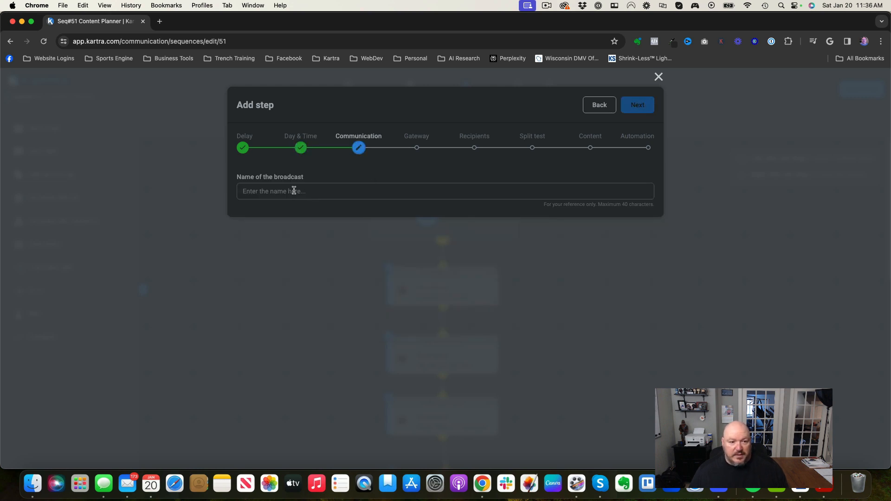
type("test")
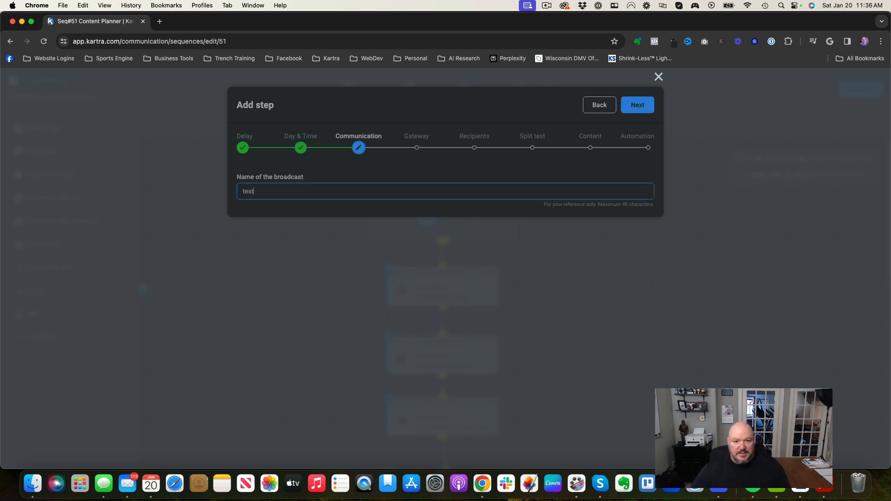
left_click(631, 111)
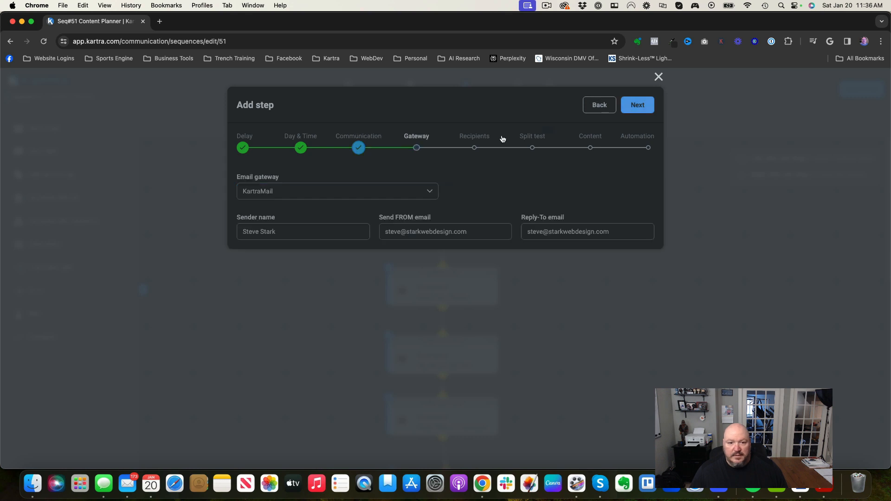
Keep KartraMail as the new step's gateway and add "Anyone reaching this step" as its recipients.
left_click(432, 197)
left_click(432, 196)
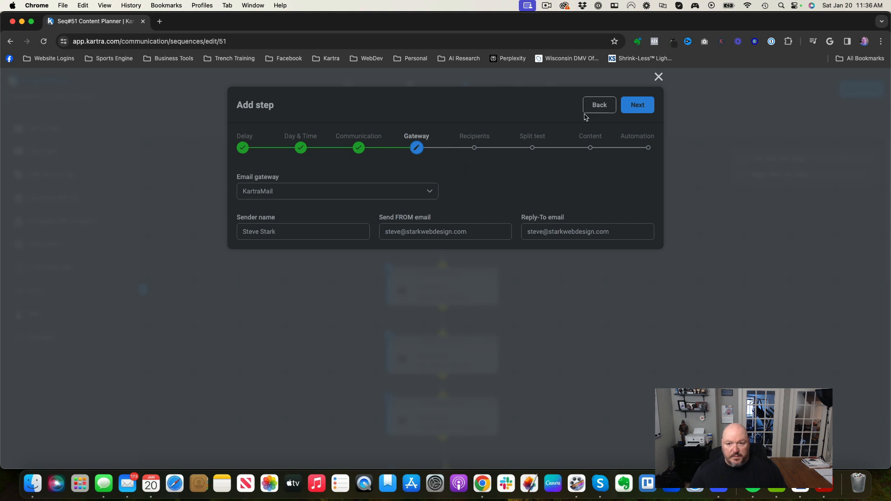
left_click(644, 109)
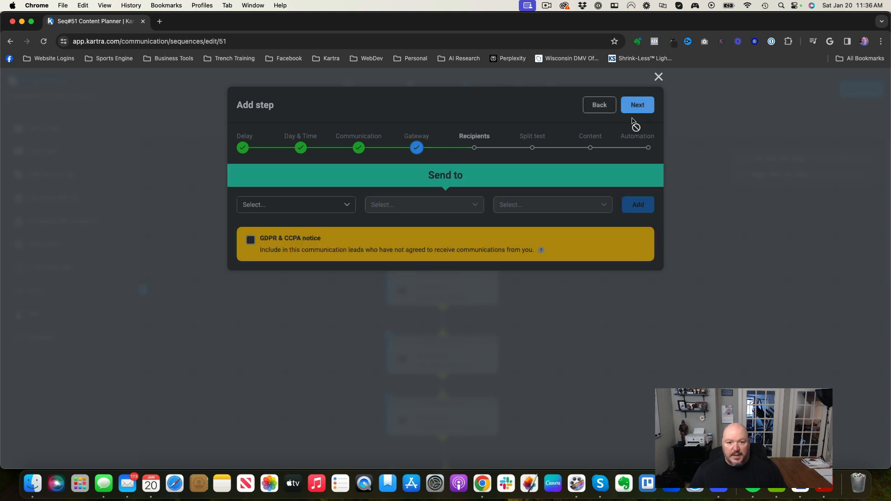
left_click(346, 207)
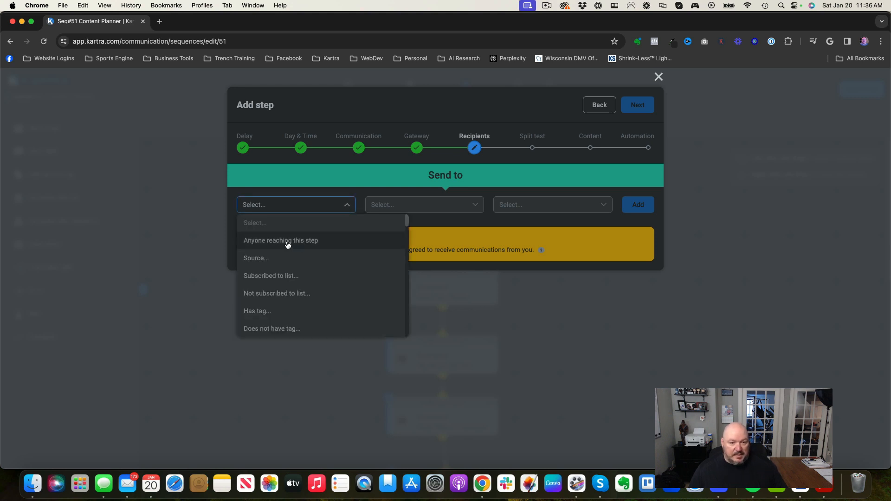
left_click(288, 242)
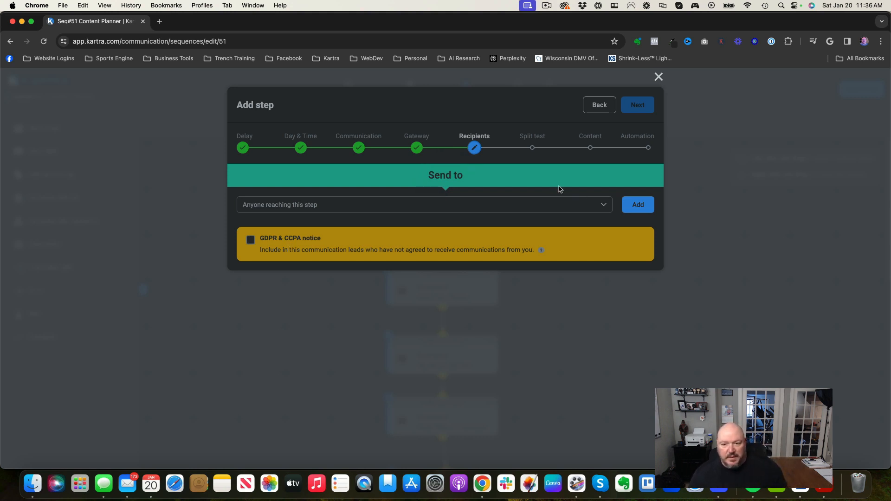
left_click(642, 205)
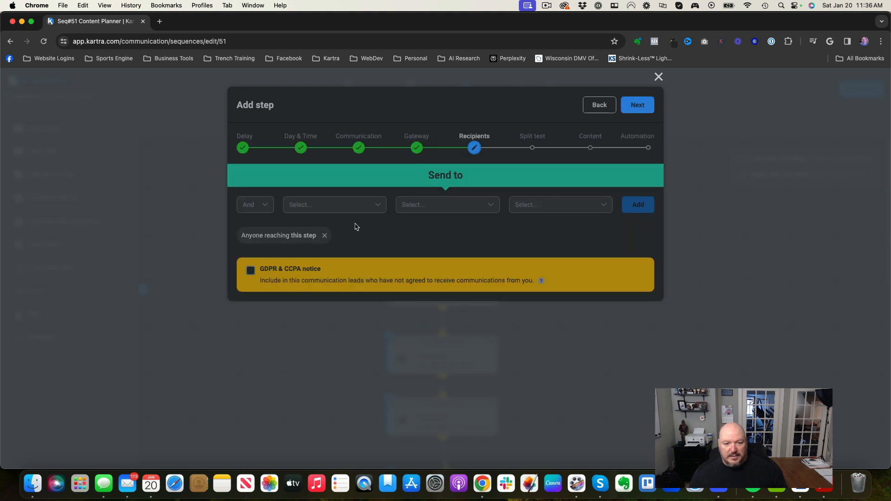
left_click(646, 106)
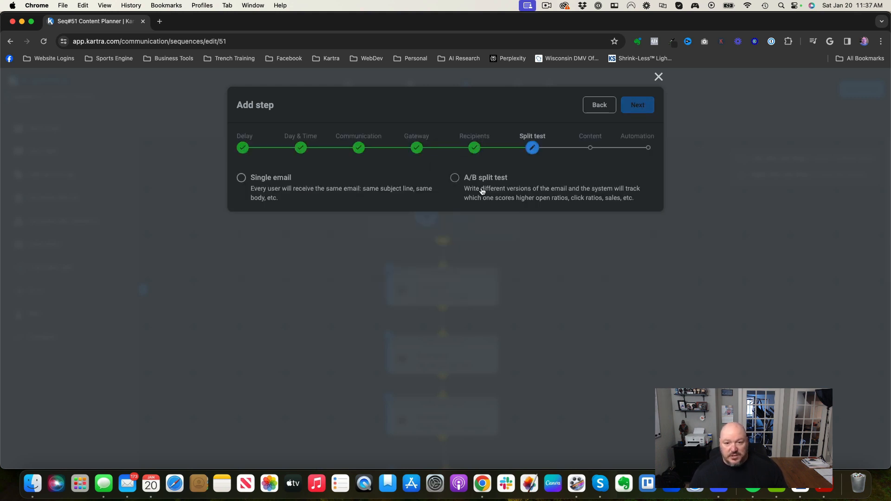
Choose a single email without split test and enter "test" as both the subject and the message body.
left_click(242, 180)
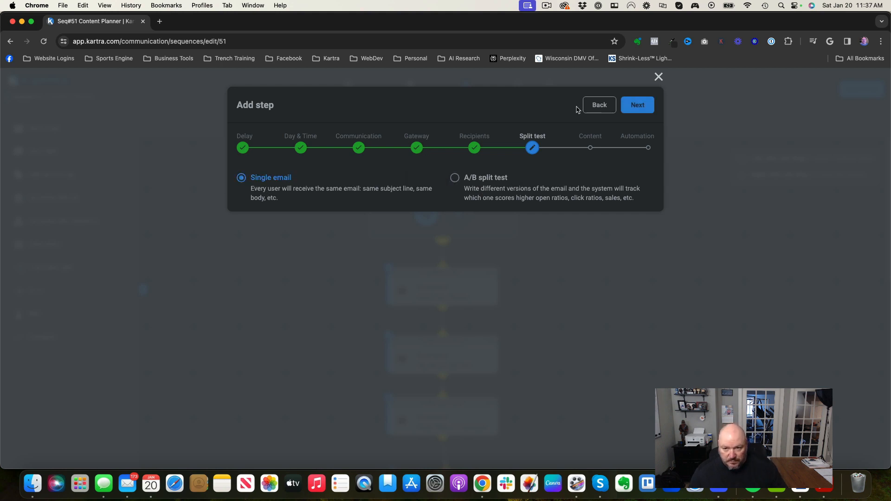
left_click(638, 104)
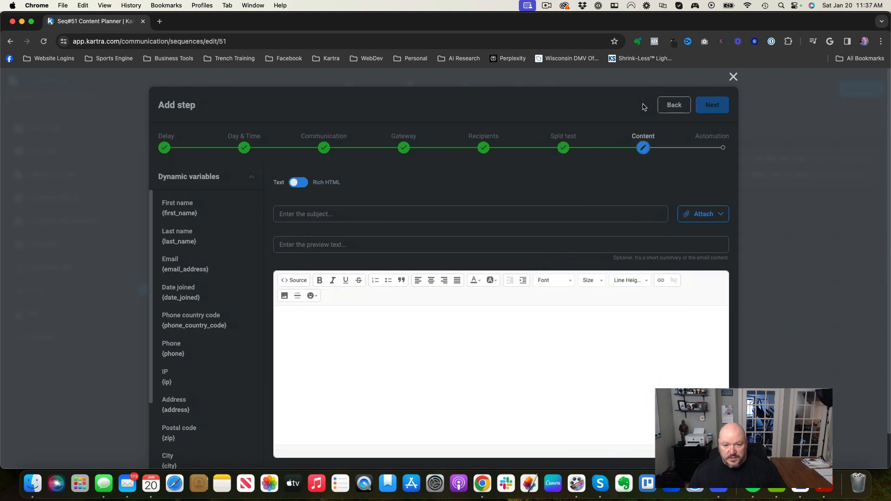
left_click(330, 214)
type("test")
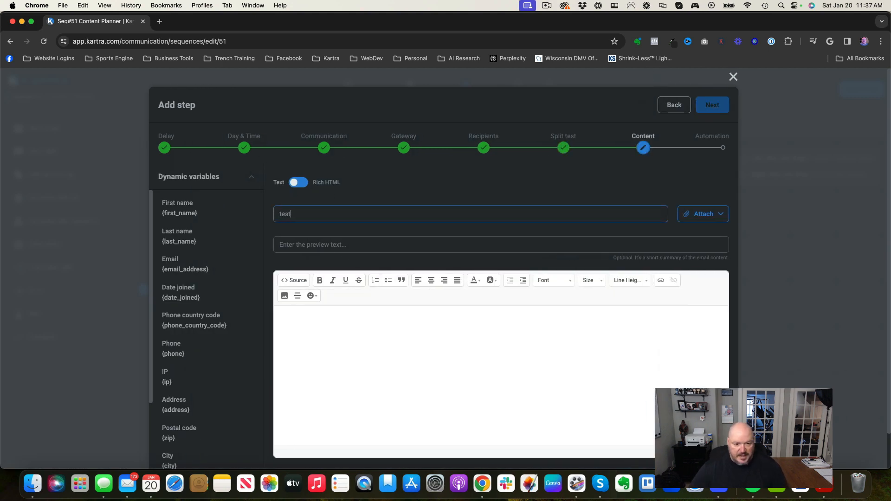
left_click(301, 313)
type("test")
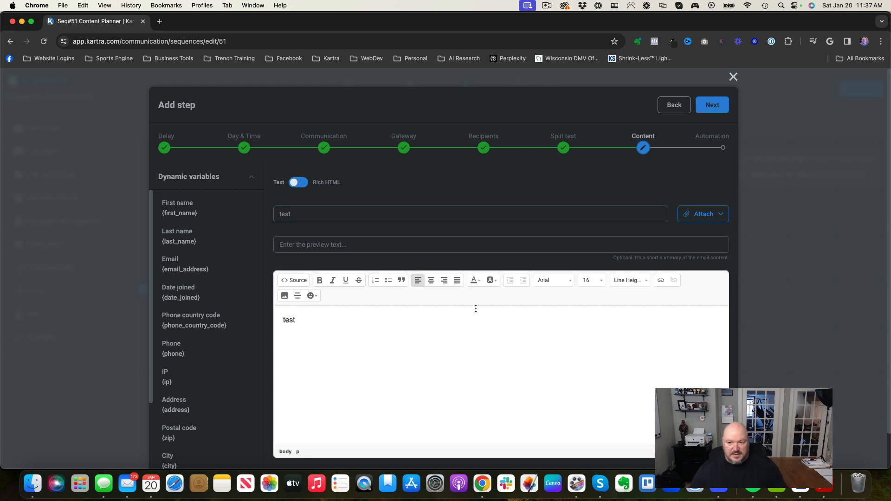
scroll(481, 308, "down", 2)
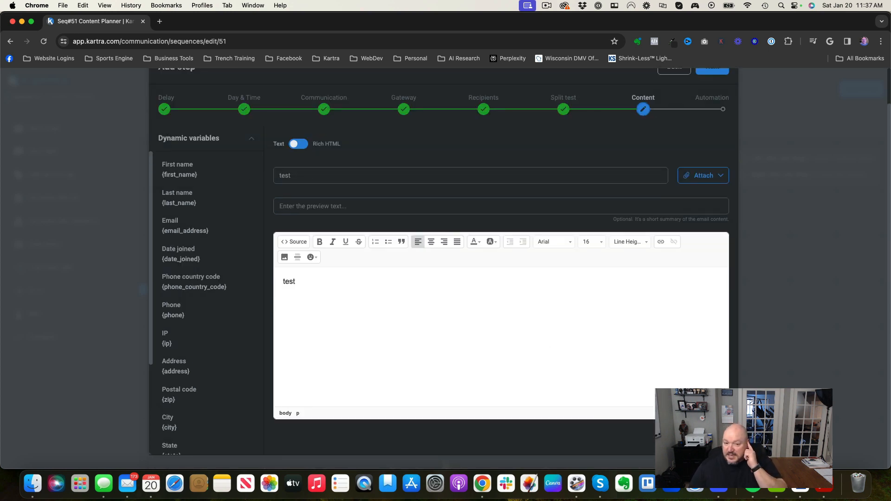
scroll(670, 319, "up", 2)
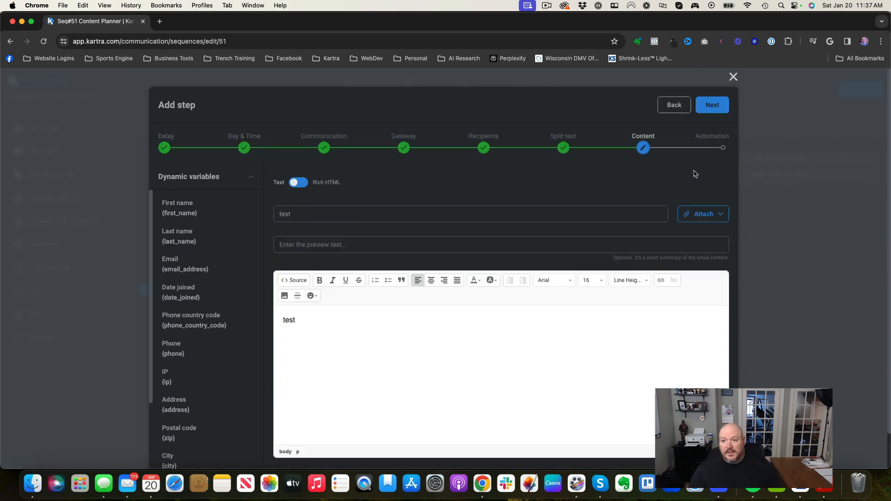
left_click(712, 105)
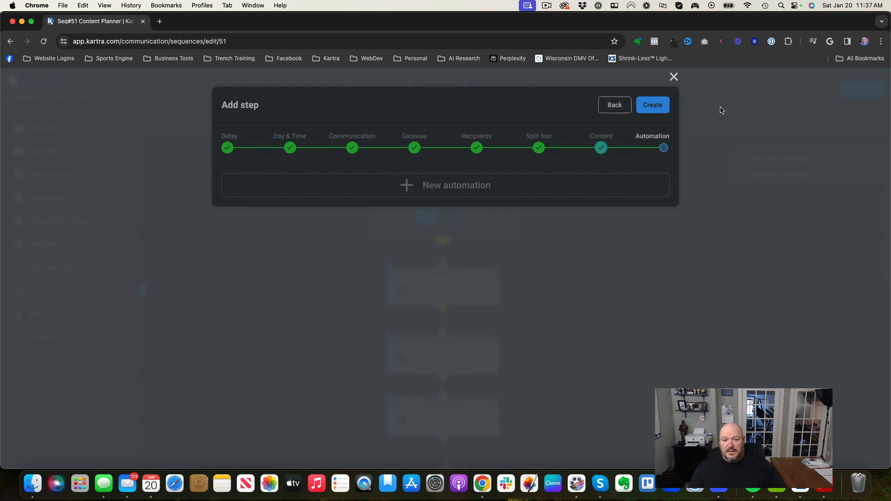
Look at the new automation form, cancel it, and create the email step without an automation.
left_click(437, 188)
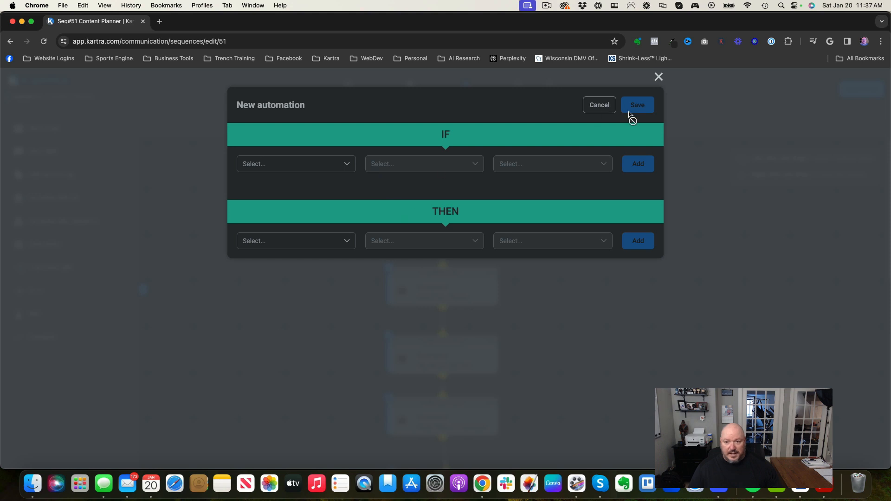
left_click(598, 106)
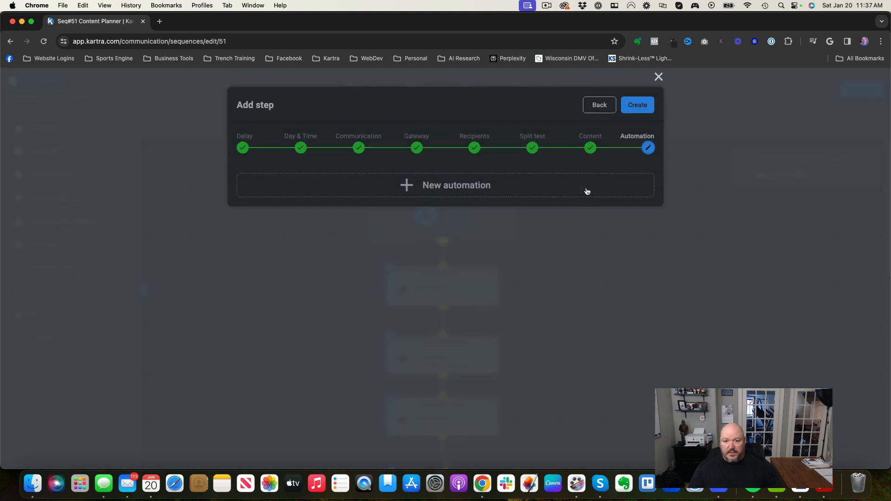
left_click(638, 106)
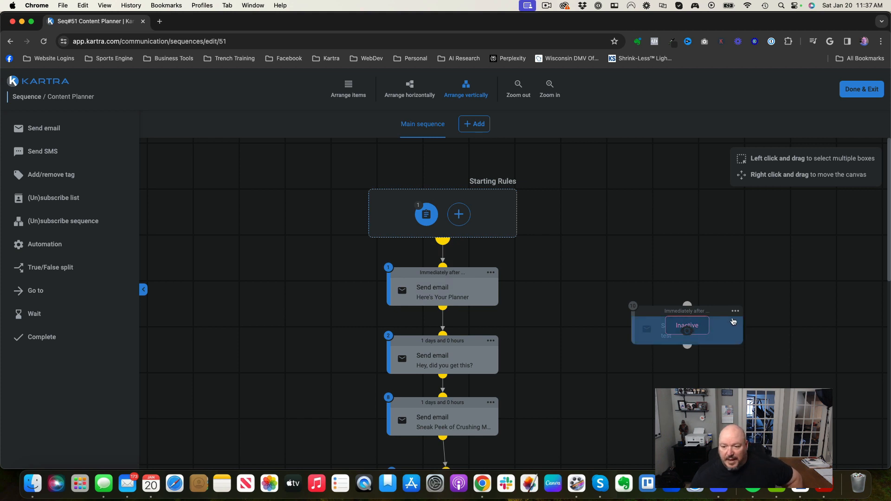
Move the inactive "test" email step down the canvas until it sits beside the Complete step.
left_click_drag(721, 312, 674, 276)
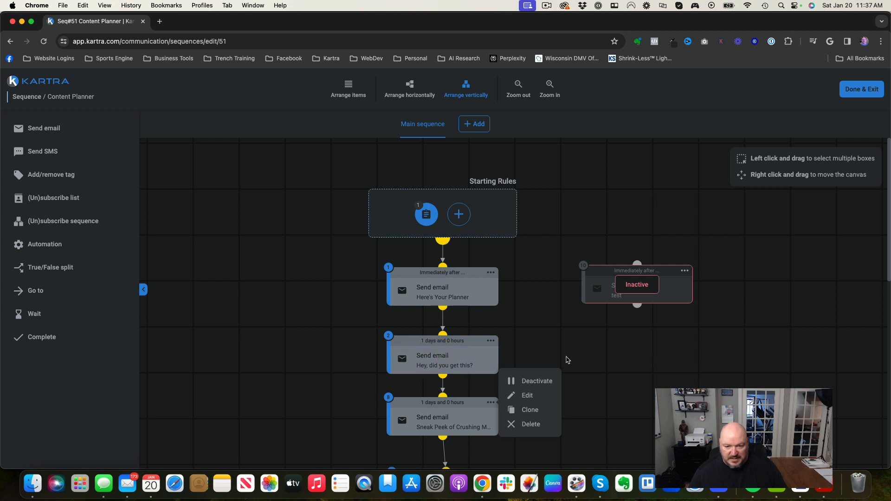
scroll(566, 360, "down", 5)
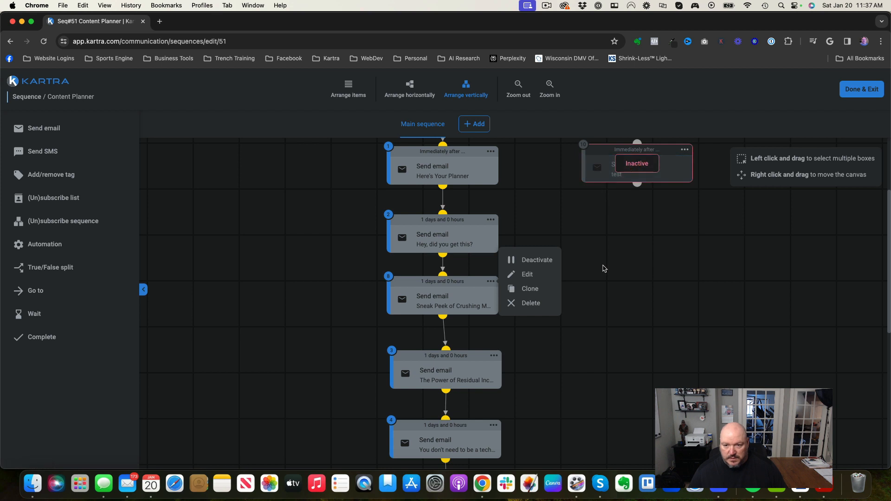
left_click(599, 218)
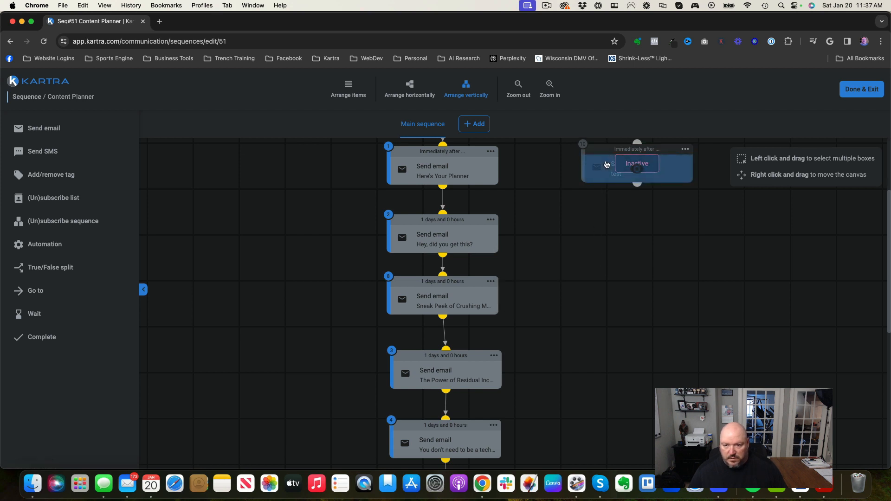
scroll(661, 287, "up", 3)
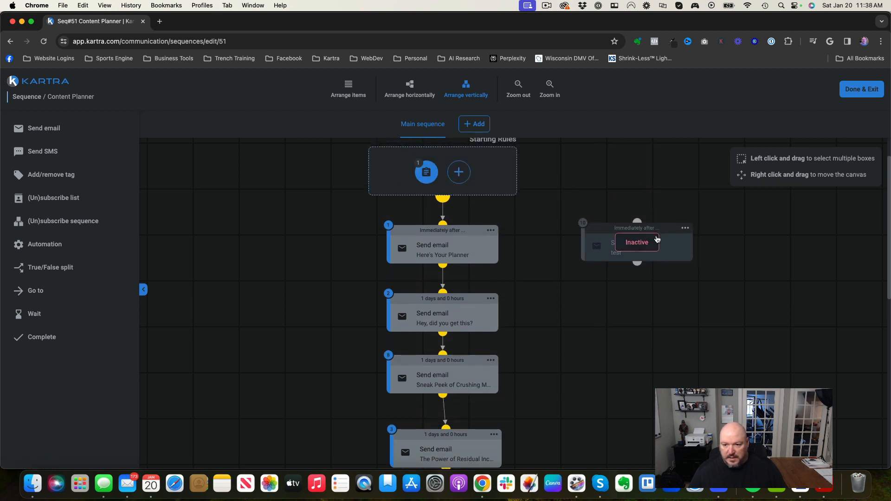
left_click_drag(659, 231, 613, 336)
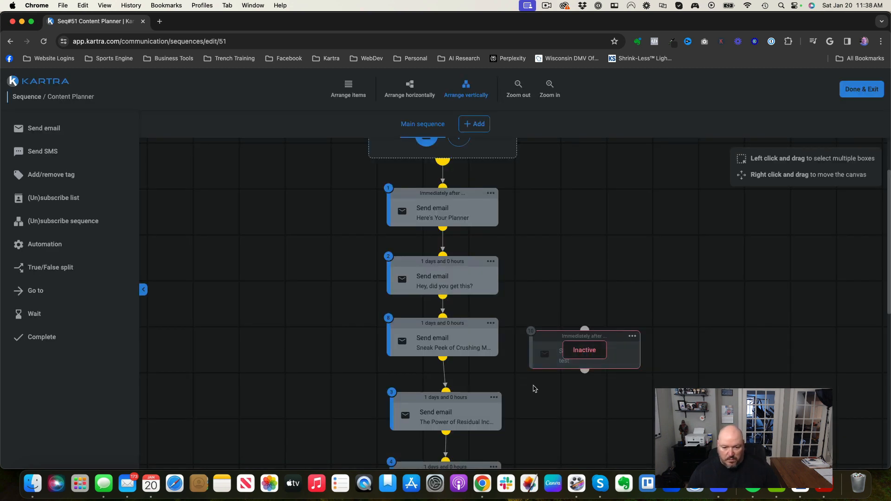
scroll(535, 389, "down", 5)
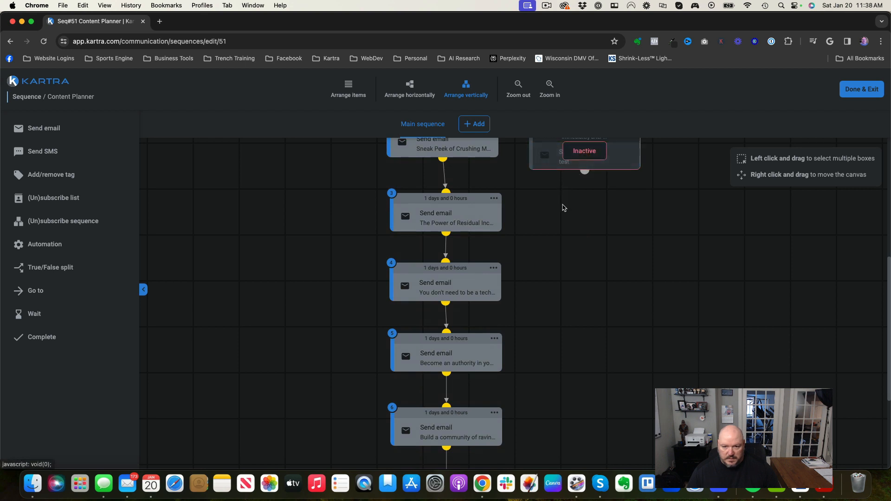
scroll(562, 195, "up", 1)
left_click_drag(554, 179, 558, 416)
scroll(557, 415, "down", 1)
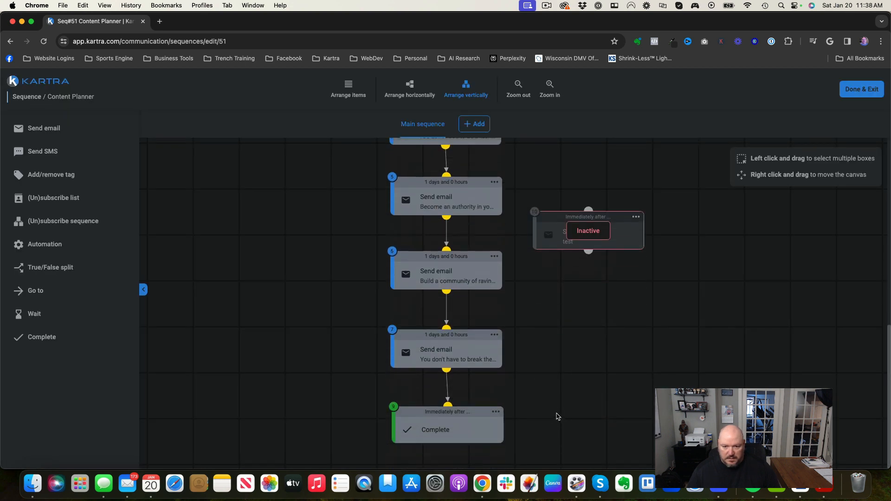
left_click_drag(551, 217, 545, 401)
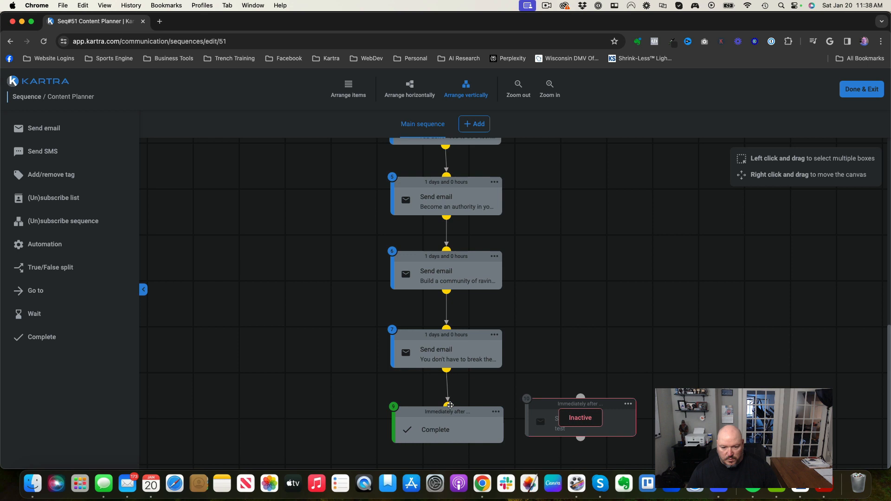
Remove the connection between email step 7 and Complete, and connect step 7 to the "test" email step.
mouse_move(449, 398)
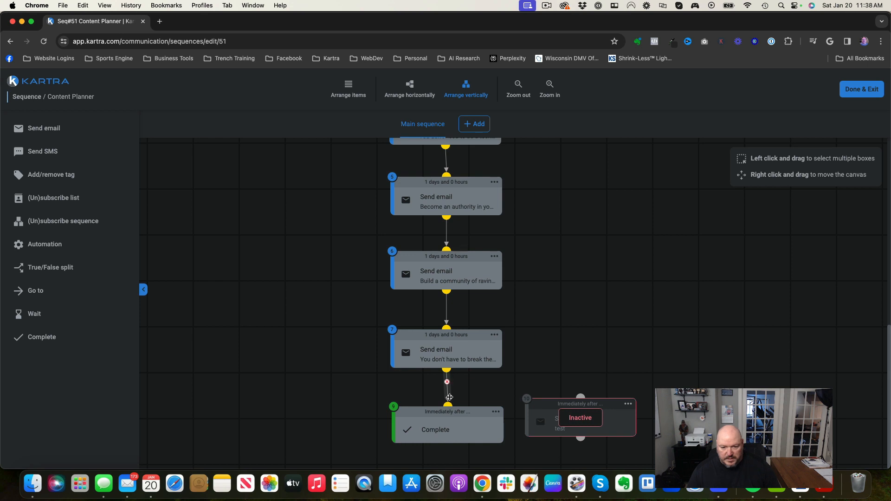
scroll(547, 384, "down", 1)
mouse_move(450, 380)
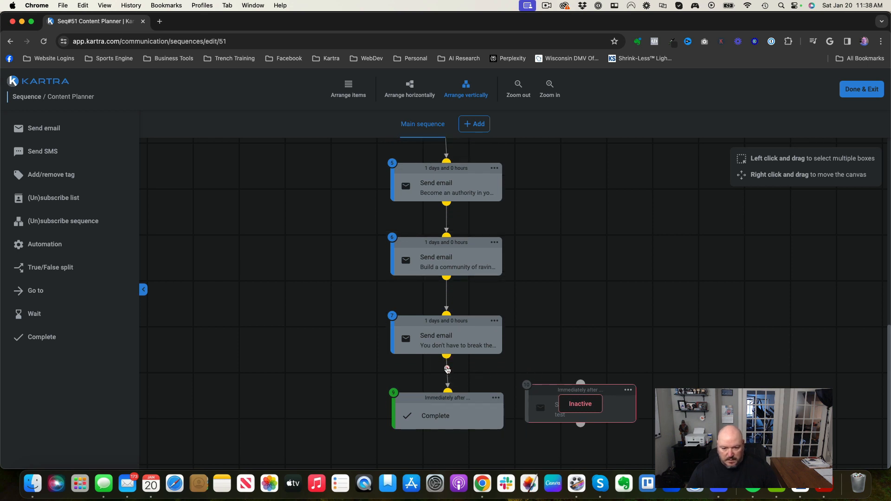
left_click(447, 370)
left_click_drag(446, 358, 583, 380)
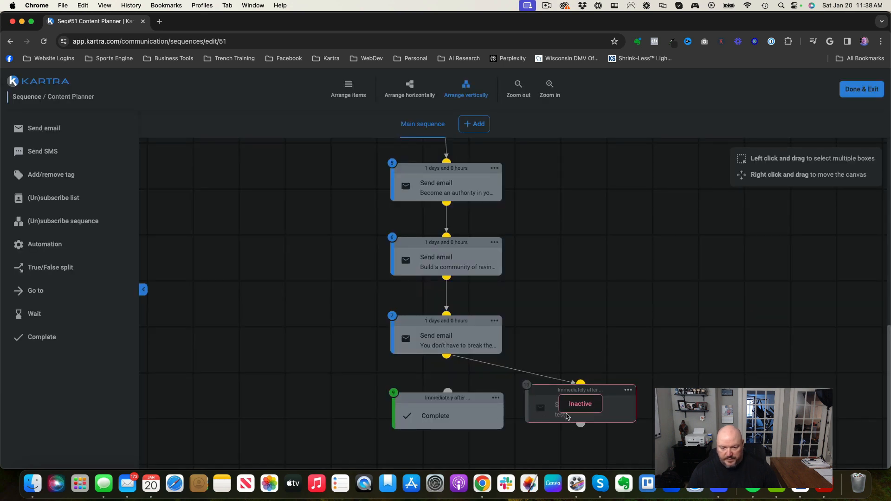
scroll(469, 401, "up", 1)
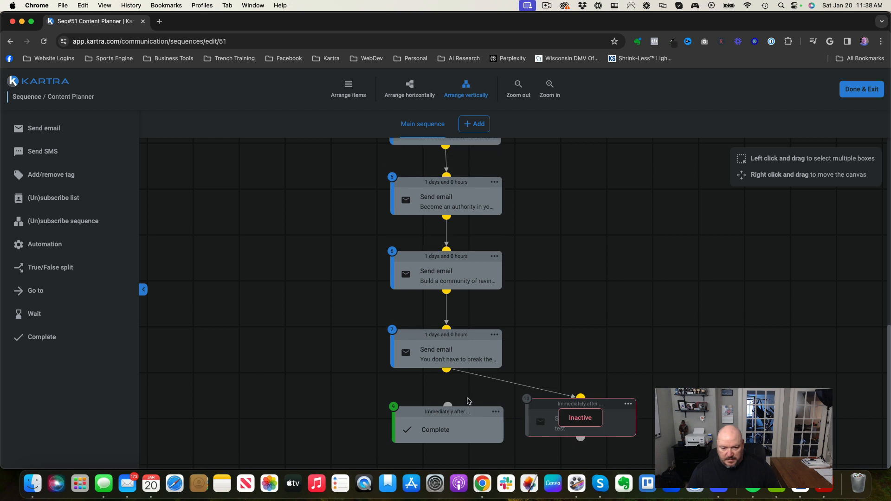
Move the Complete step further down the canvas and connect the "test" email step to it.
scroll(457, 417, "down", 3)
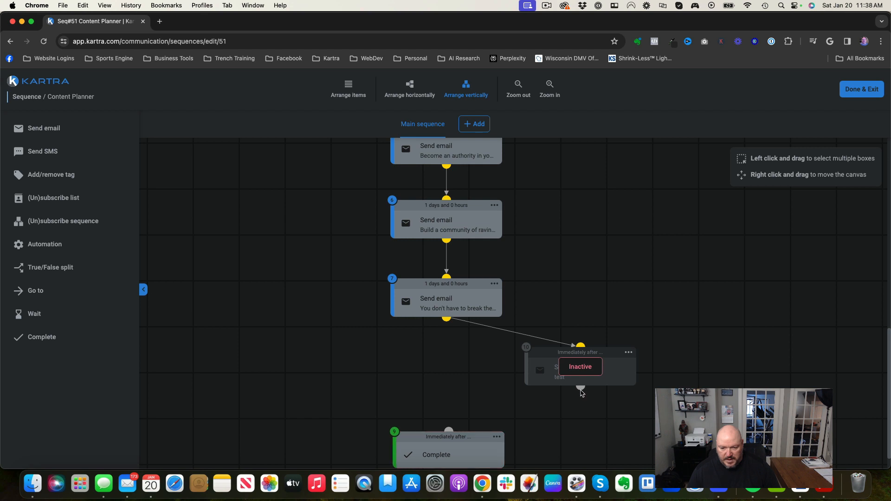
scroll(581, 389, "down", 2)
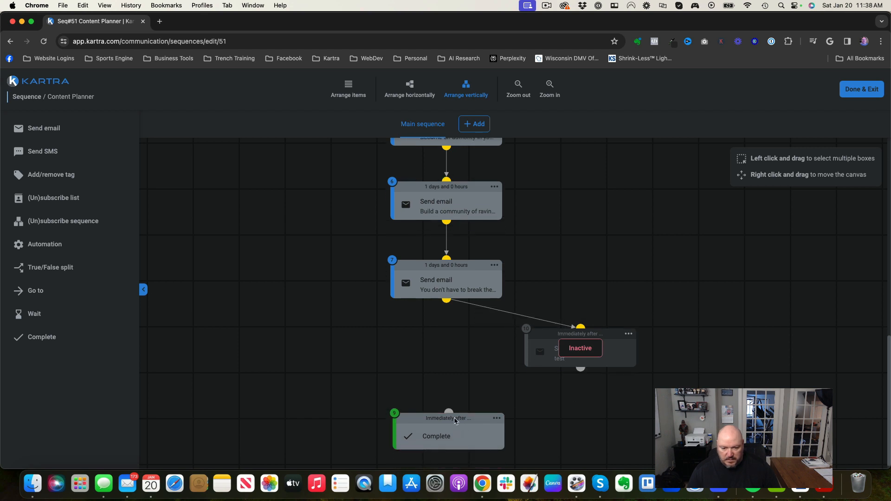
scroll(578, 365, "down", 1)
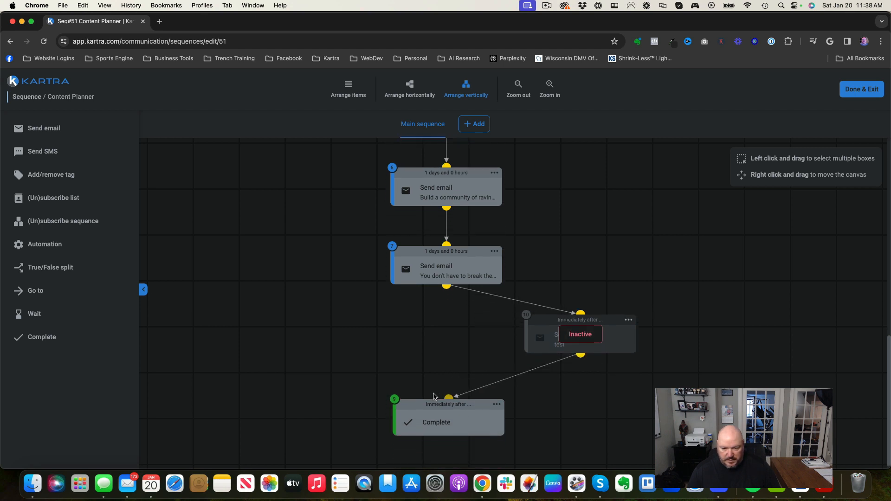
left_click_drag(579, 346, 449, 379)
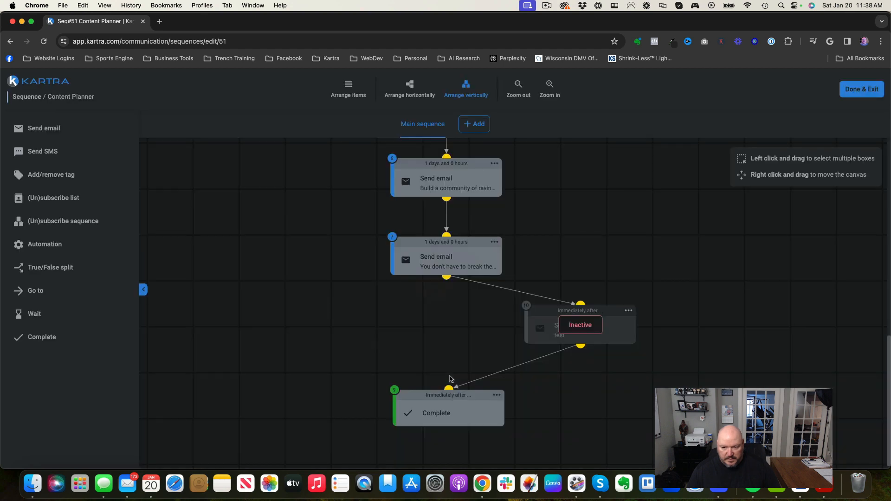
Activate the "test" email step and move it in line between email step 7 and Complete.
left_click(628, 310)
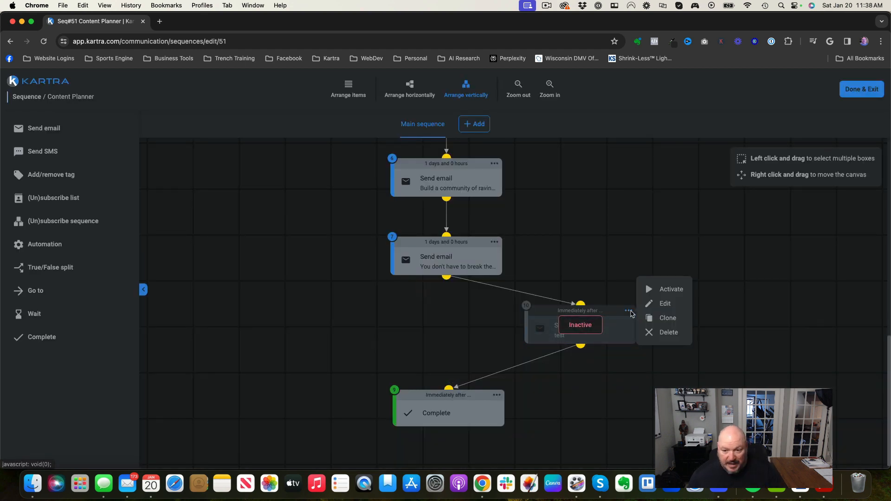
left_click(670, 289)
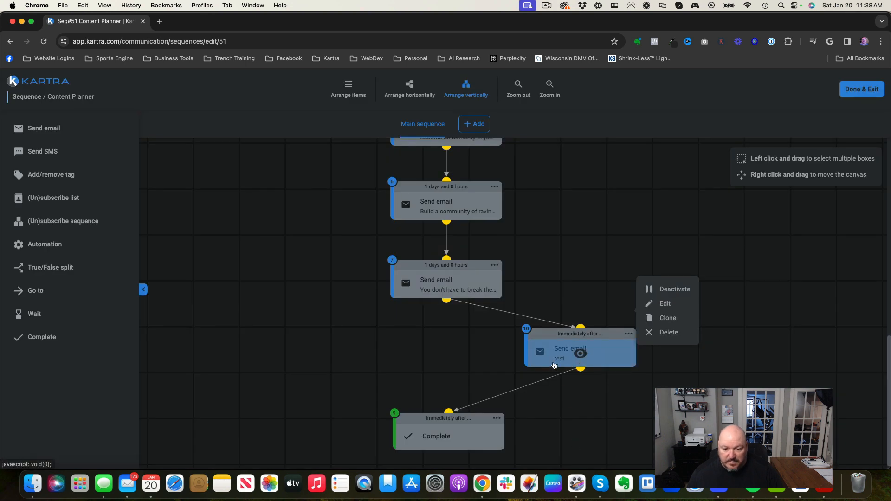
left_click_drag(569, 352, 423, 333)
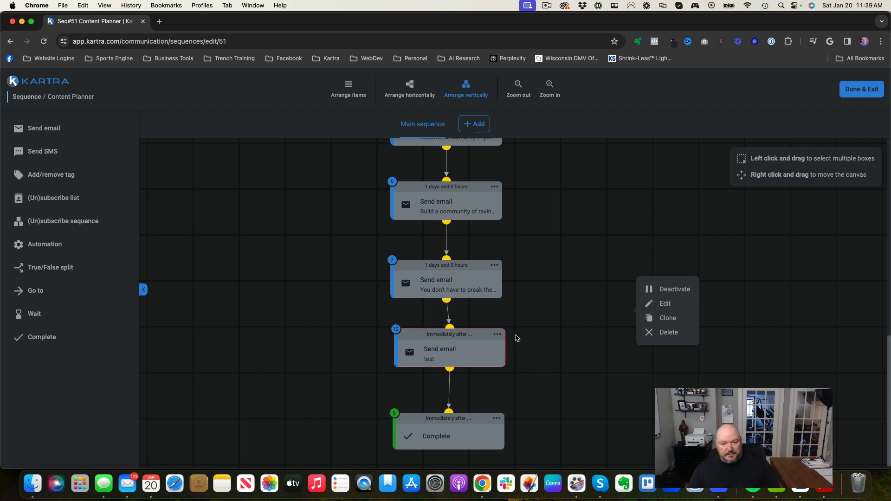
Review the whole sequence from the starting rules through each email step down to the "test" email.
scroll(518, 338, "up", 1)
scroll(470, 287, "up", 10)
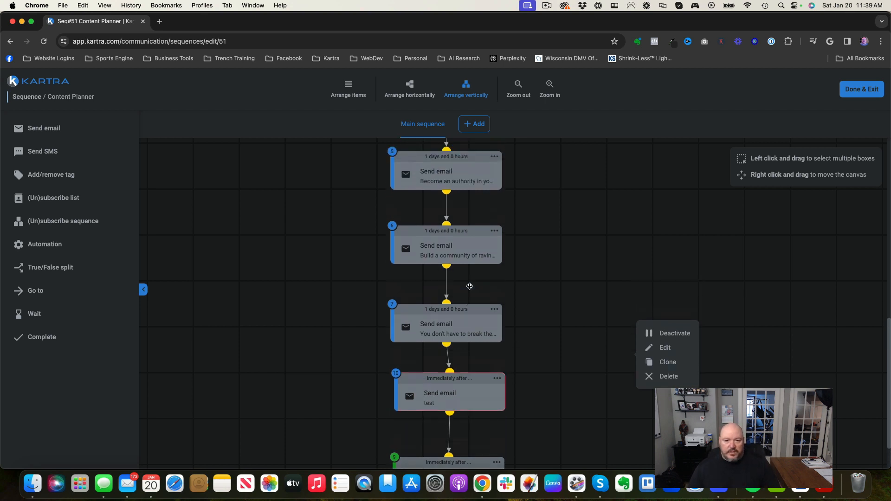
scroll(470, 280, "up", 8)
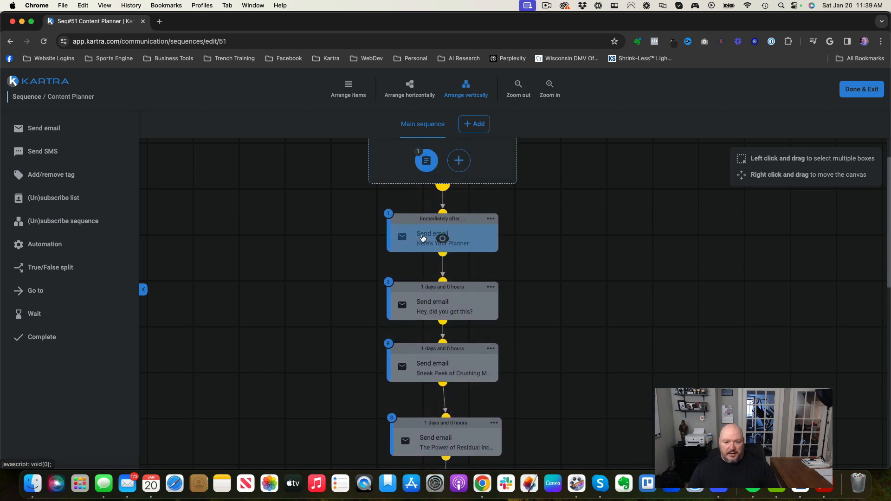
scroll(433, 220, "up", 2)
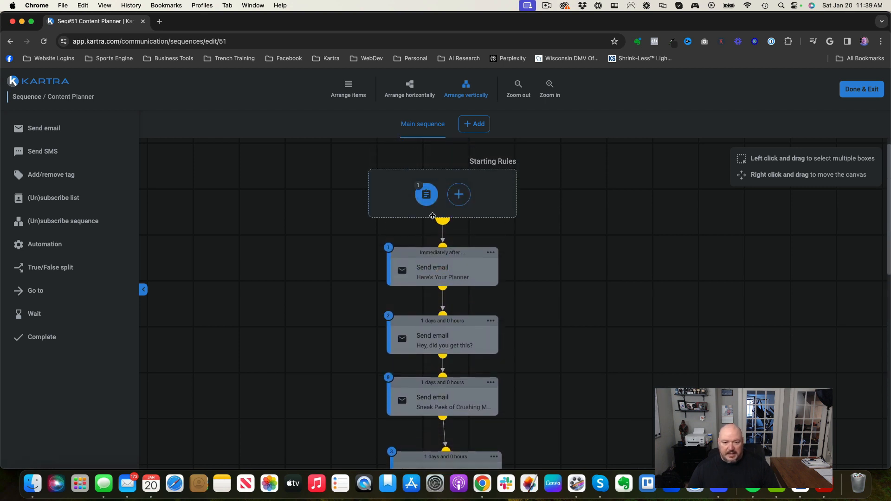
mouse_move(428, 190)
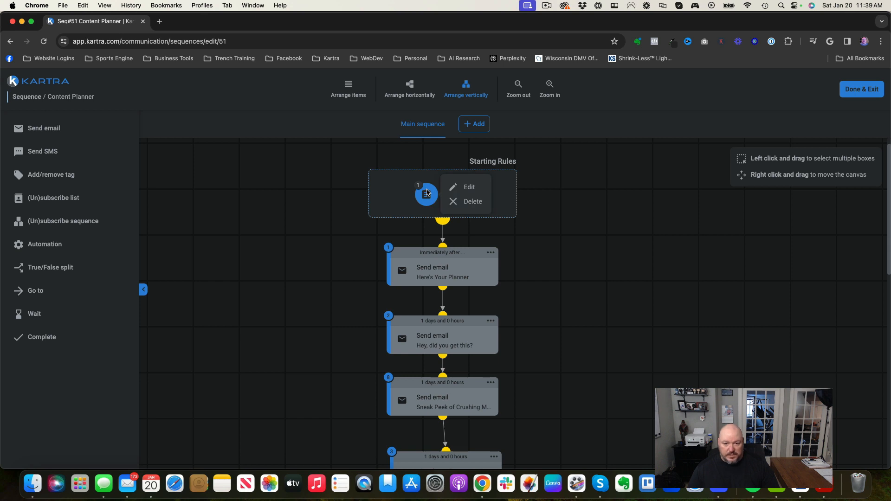
scroll(424, 243, "down", 5)
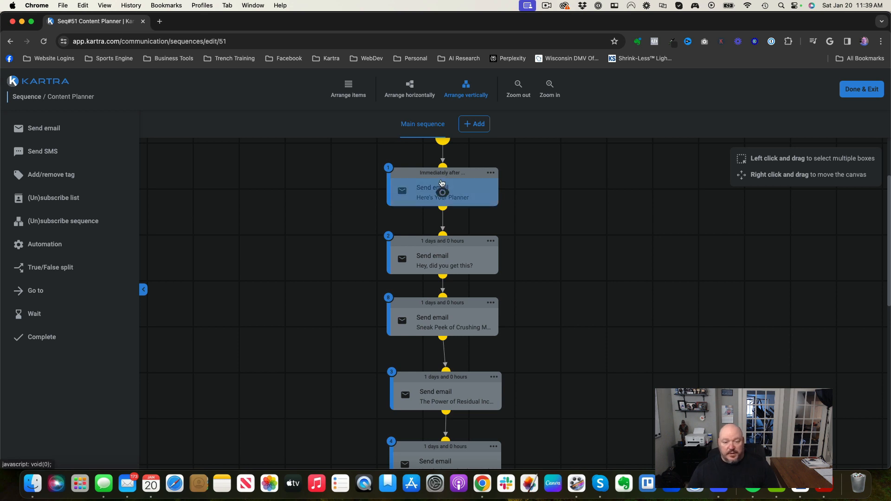
scroll(436, 316, "down", 1)
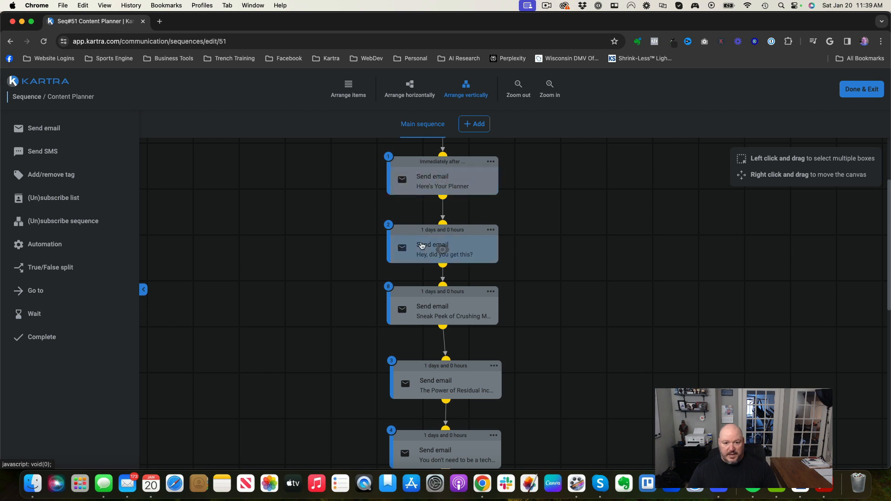
scroll(419, 373, "down", 5)
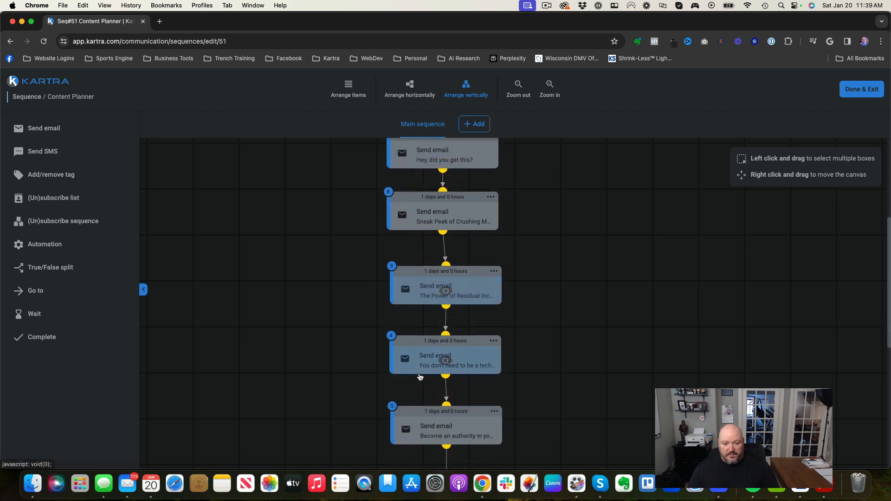
scroll(420, 376, "down", 10)
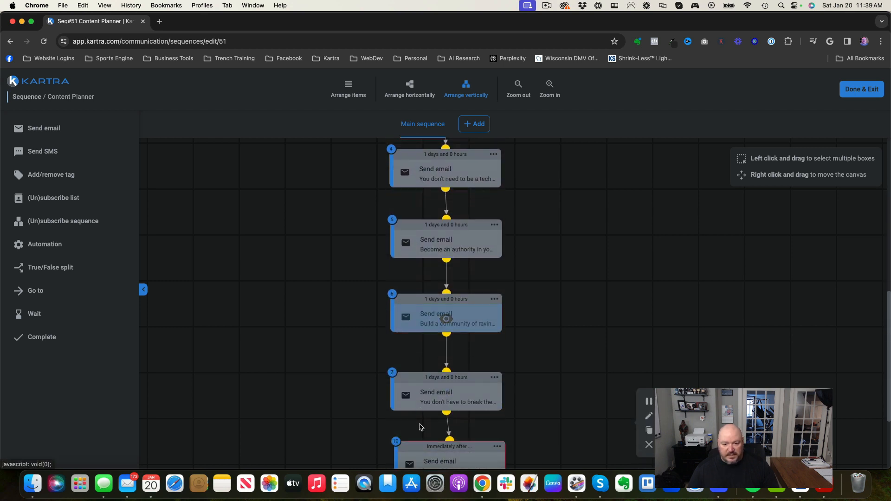
scroll(420, 427, "down", 4)
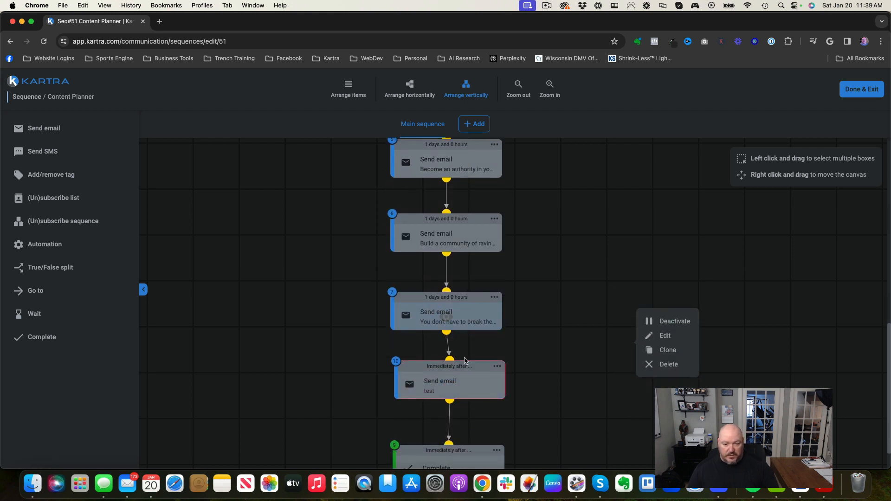
Edit the "test" email step so it waits 1 day and 0 hours after the previous step.
left_click(498, 367)
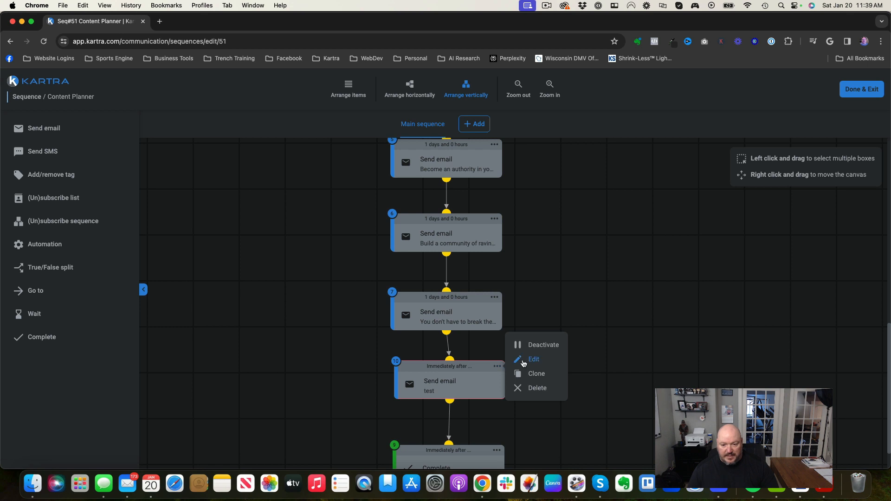
left_click(524, 363)
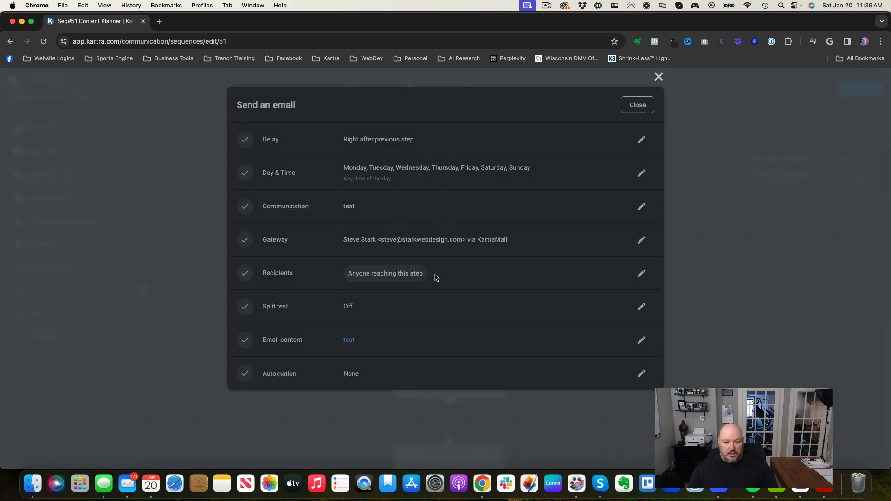
left_click(641, 140)
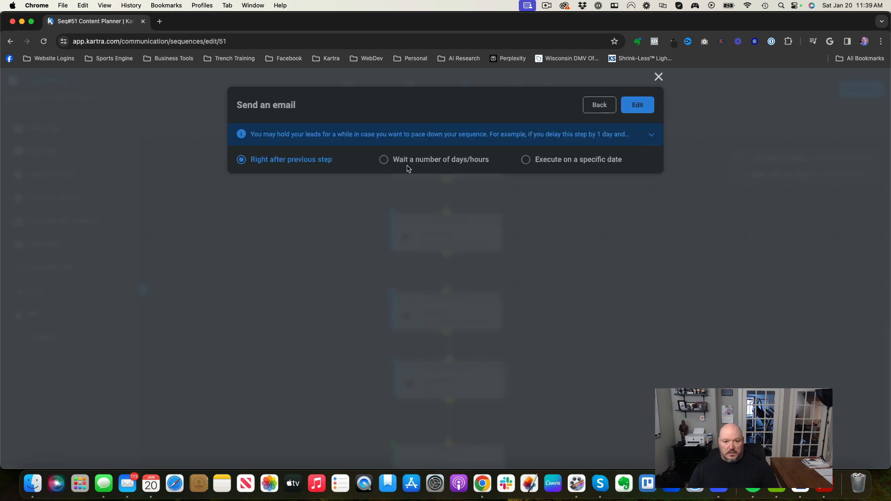
left_click(383, 160)
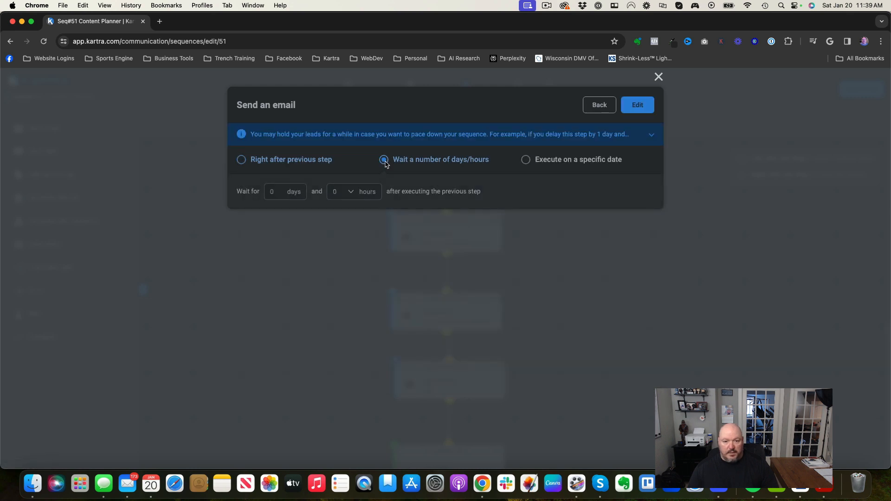
left_click(268, 193)
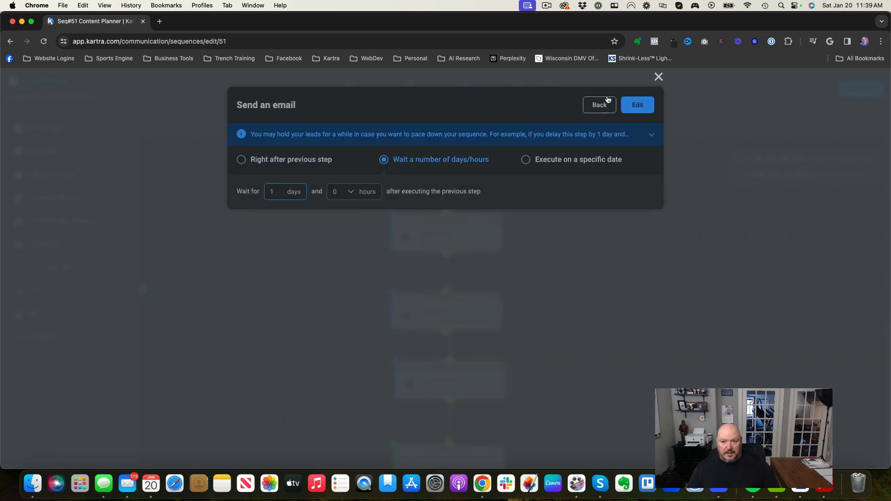
left_click(636, 103)
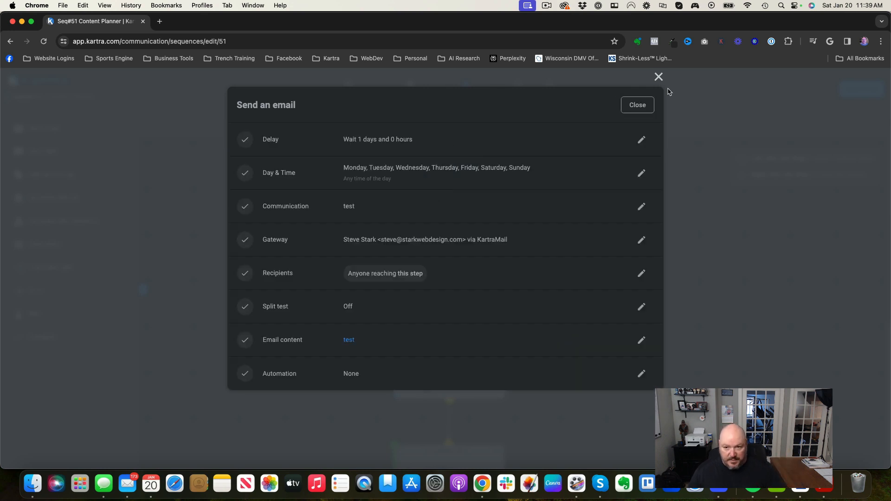
left_click(637, 105)
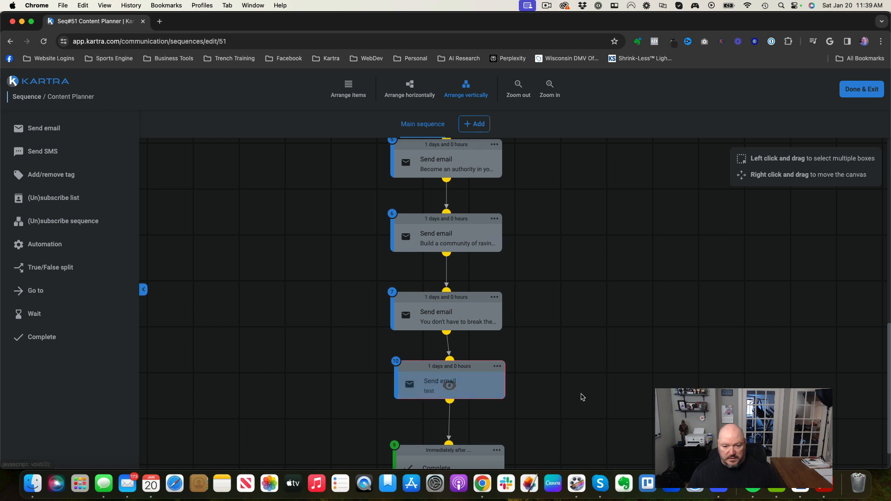
Deactivate the "test" email step and delete it from the sequence.
scroll(583, 397, "up", 5)
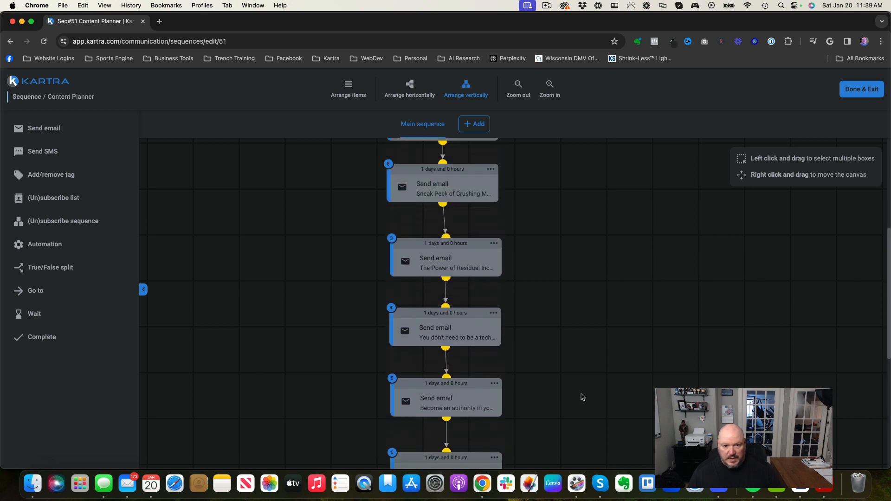
scroll(583, 397, "up", 4)
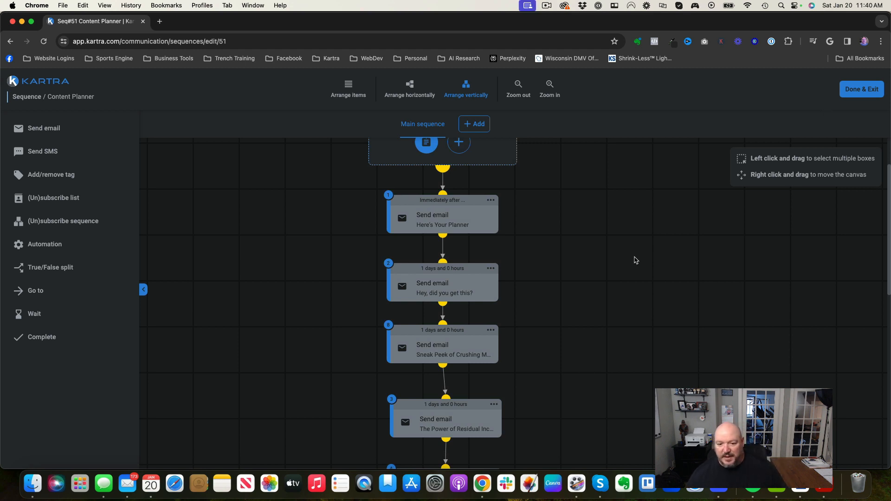
scroll(635, 260, "down", 5)
scroll(633, 260, "down", 4)
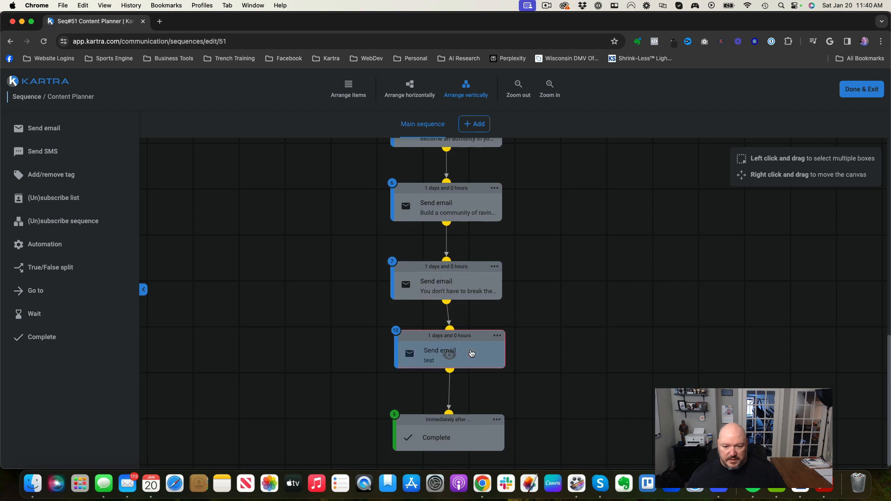
left_click(492, 330)
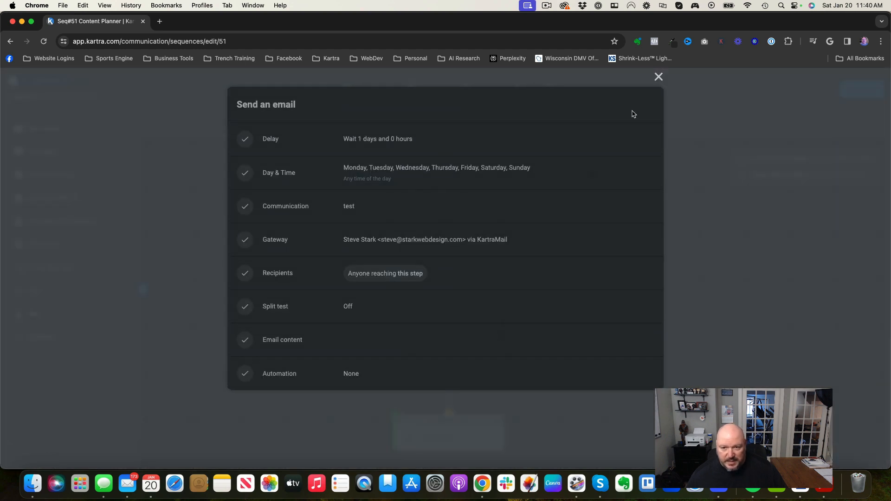
left_click(658, 76)
left_click(497, 336)
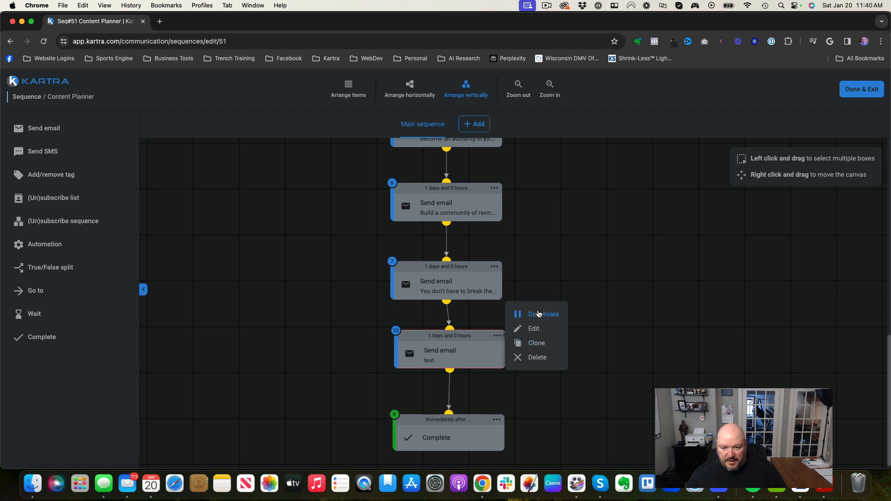
left_click(534, 337)
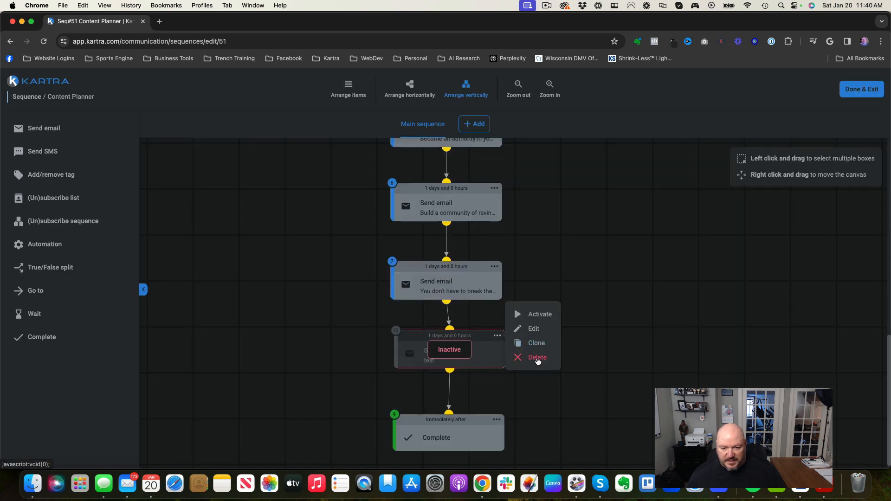
left_click(537, 360)
left_click(531, 105)
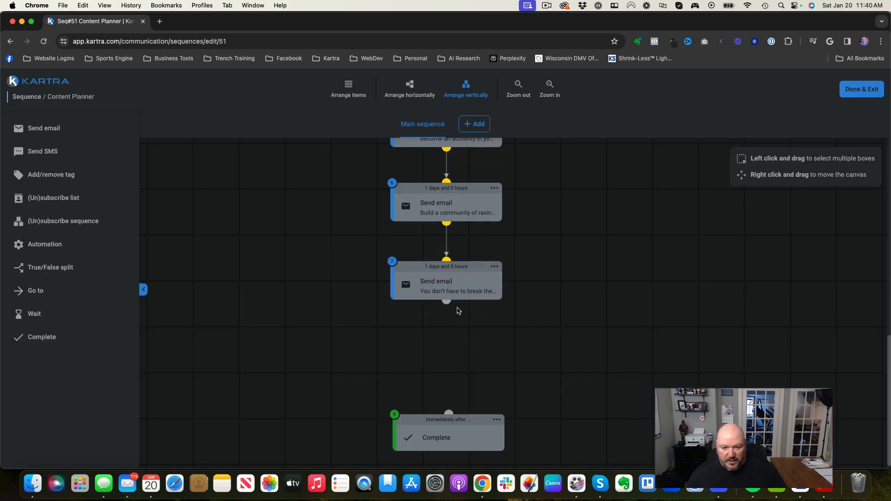
Connect email step 7 directly to the Complete step and exit the sequence editor.
left_click_drag(446, 302, 446, 393)
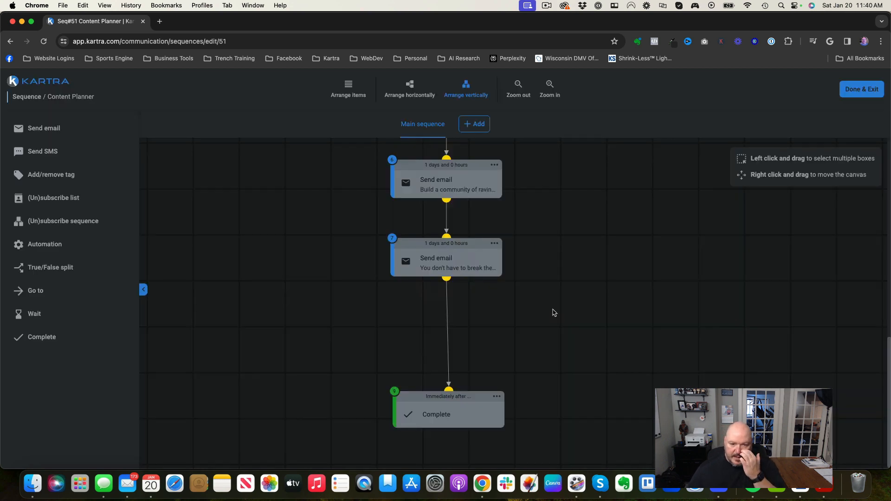
left_click(853, 92)
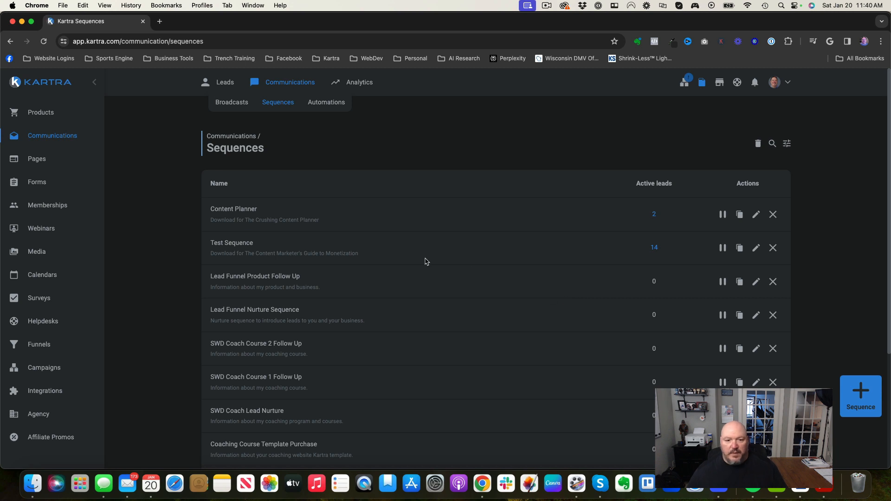
View the list of communication automations and the broadcast analytics.
left_click(340, 110)
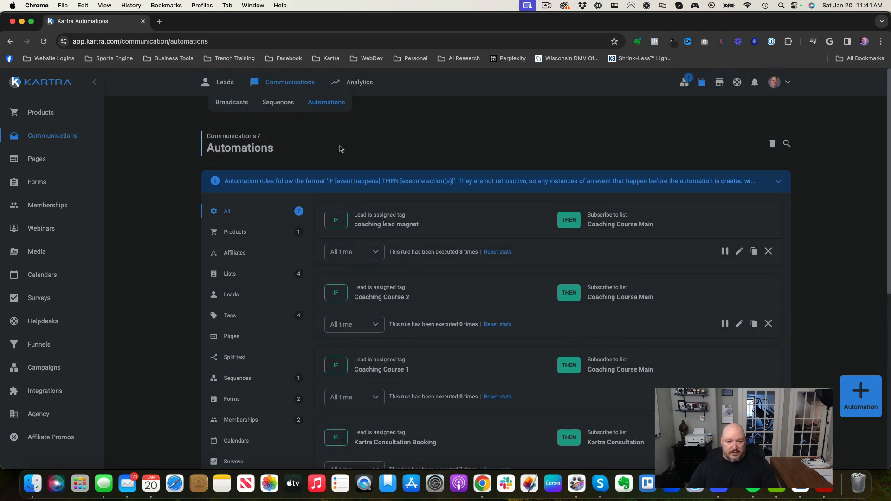
mouse_move(360, 84)
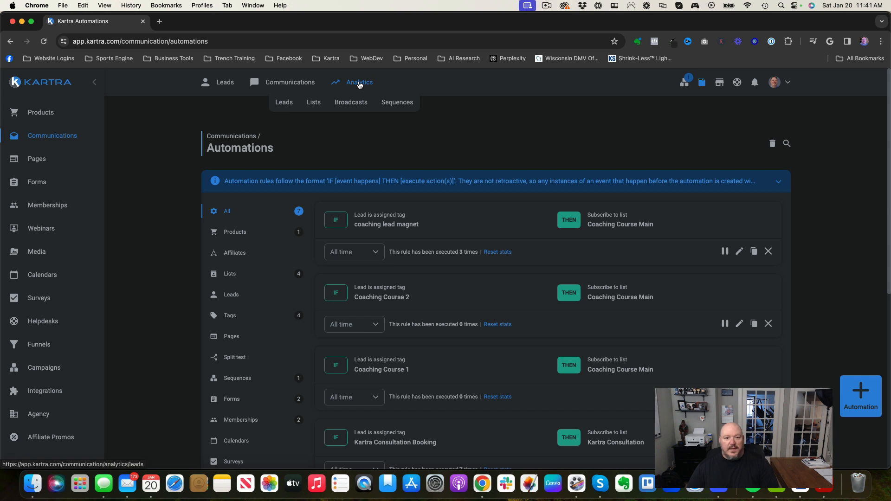
left_click(353, 107)
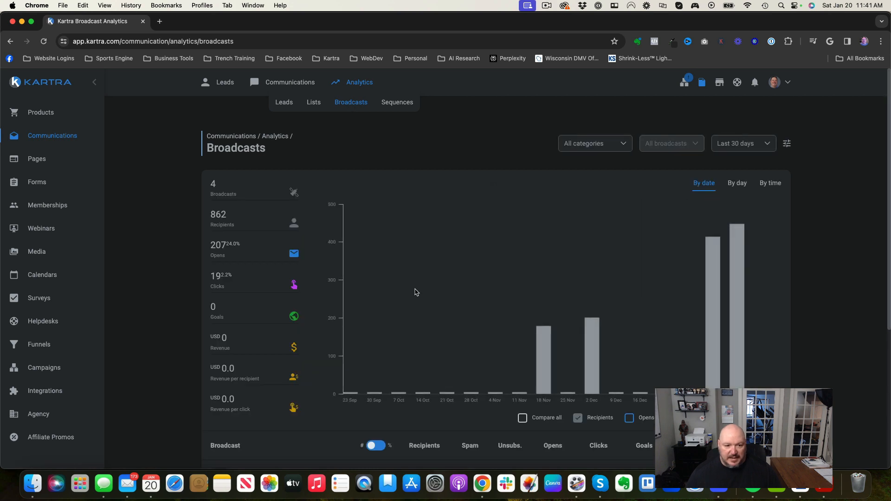
Review the per-broadcast results table, switching its figures to percentages and back to numbers.
scroll(415, 290, "down", 3)
scroll(414, 290, "up", 2)
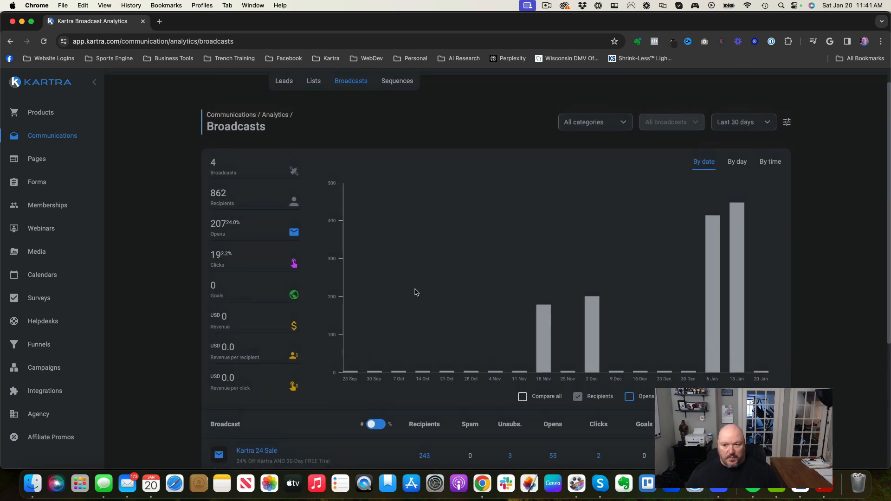
scroll(415, 289, "down", 5)
scroll(415, 289, "up", 5)
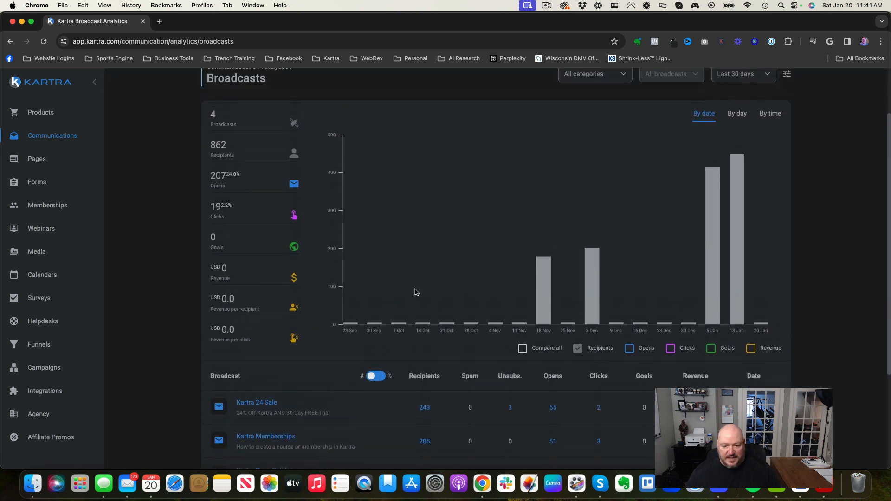
scroll(412, 433, "down", 3)
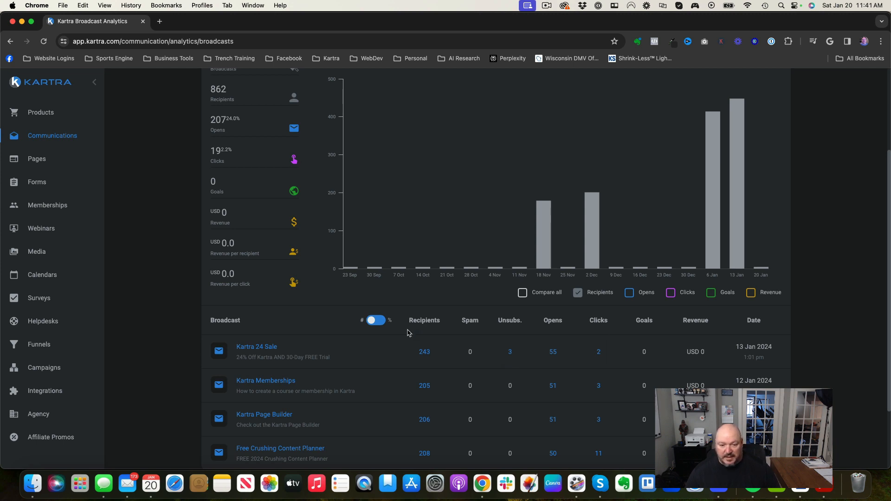
left_click(374, 322)
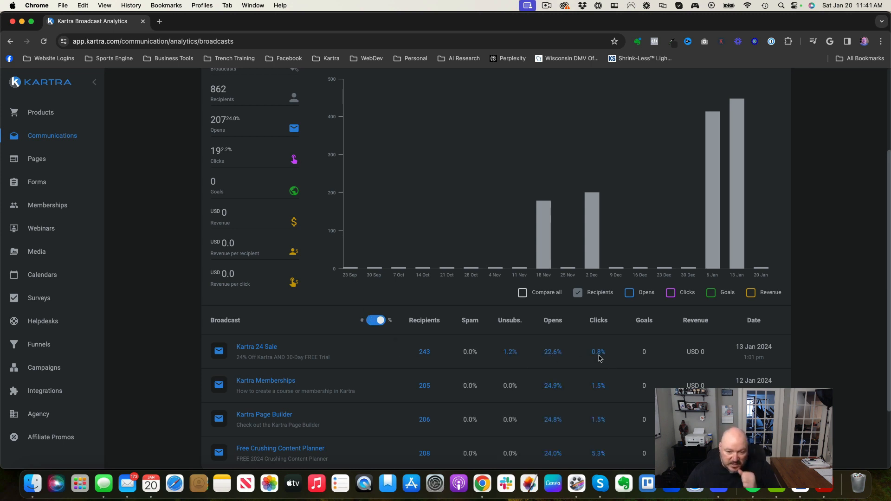
left_click(379, 321)
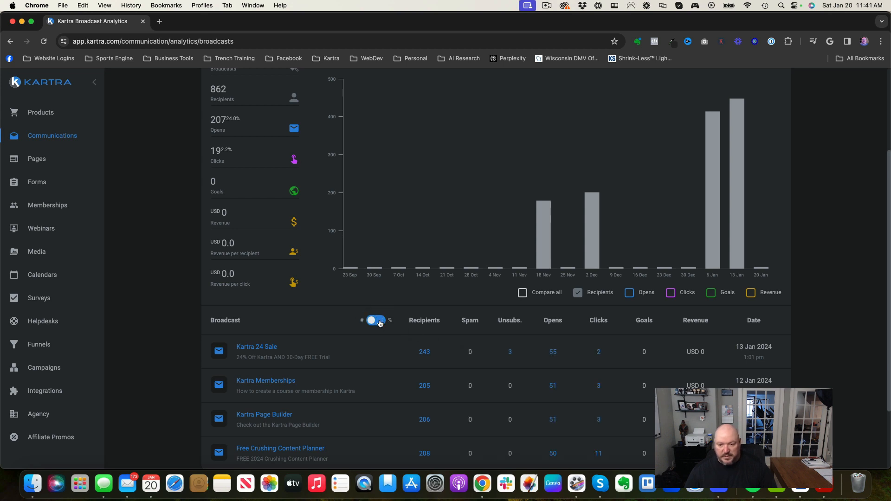
Check the date range and category filter options of the broadcast analytics without changing either filter.
scroll(518, 381, "down", 2)
scroll(553, 391, "up", 5)
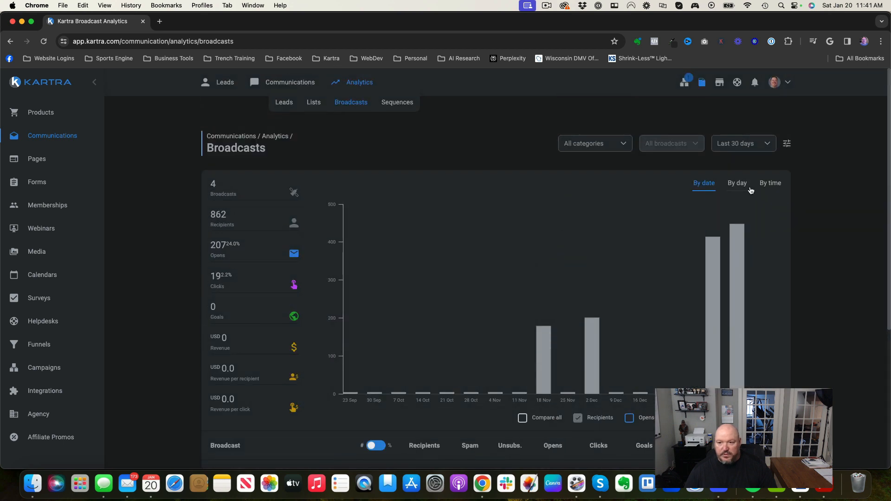
left_click(771, 142)
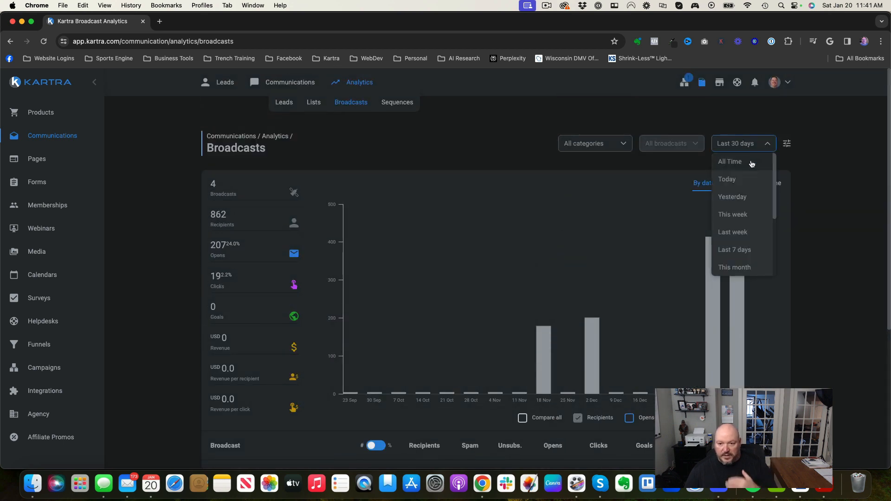
left_click(622, 145)
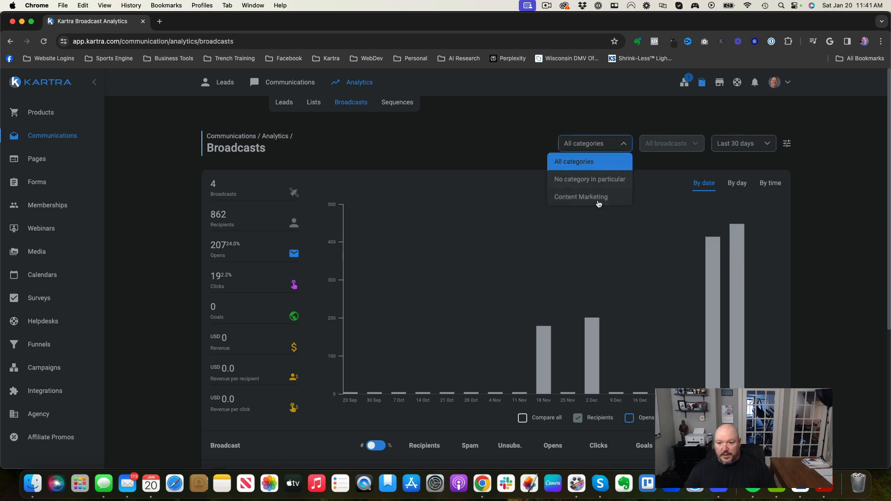
left_click(419, 124)
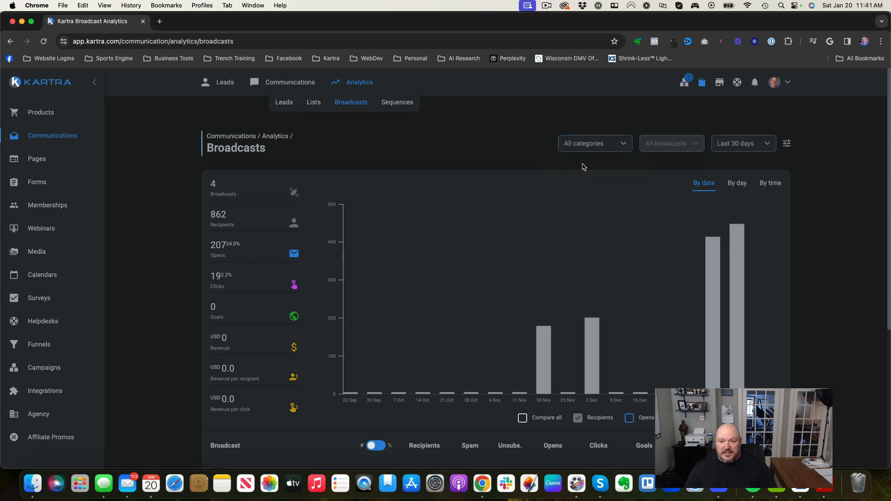
scroll(546, 185, "down", 3)
scroll(547, 185, "up", 2)
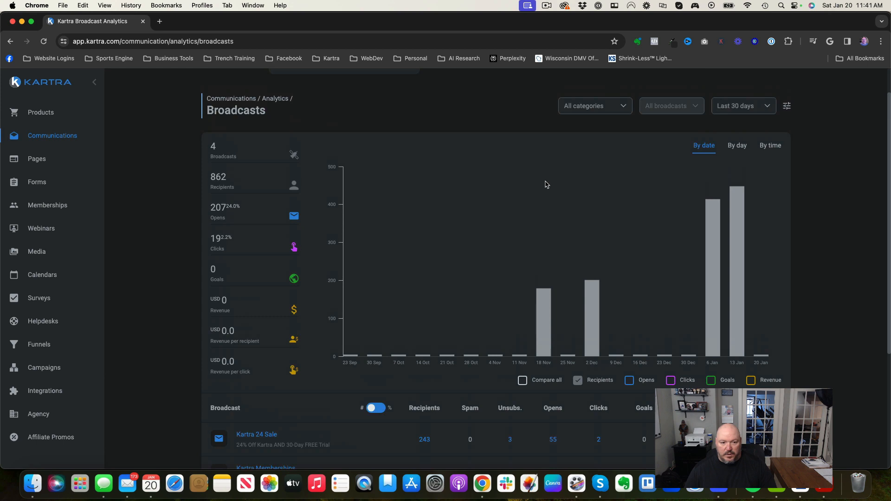
scroll(547, 185, "up", 2)
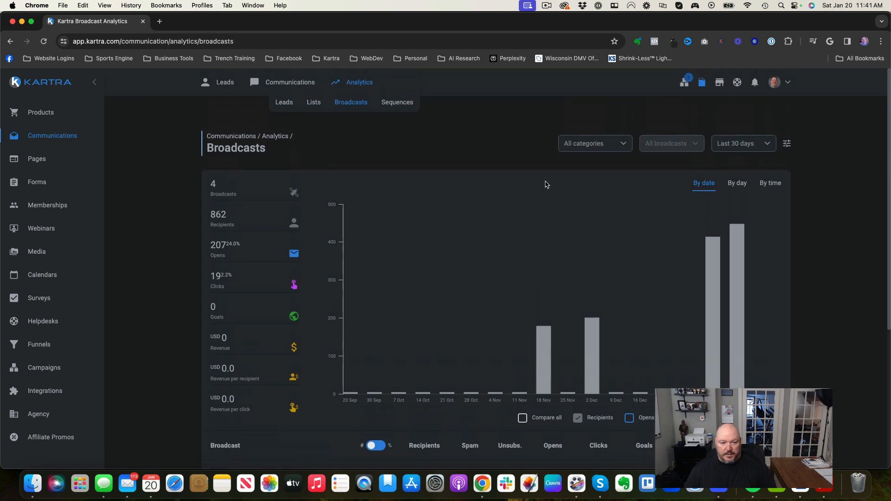
View the global sequence analytics, including the subscriptions chart and the table of sequences.
left_click(396, 106)
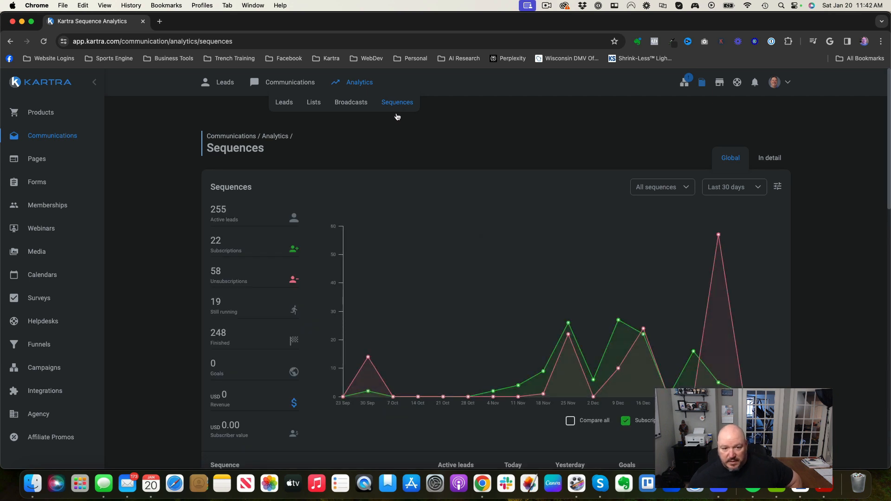
scroll(403, 213, "down", 3)
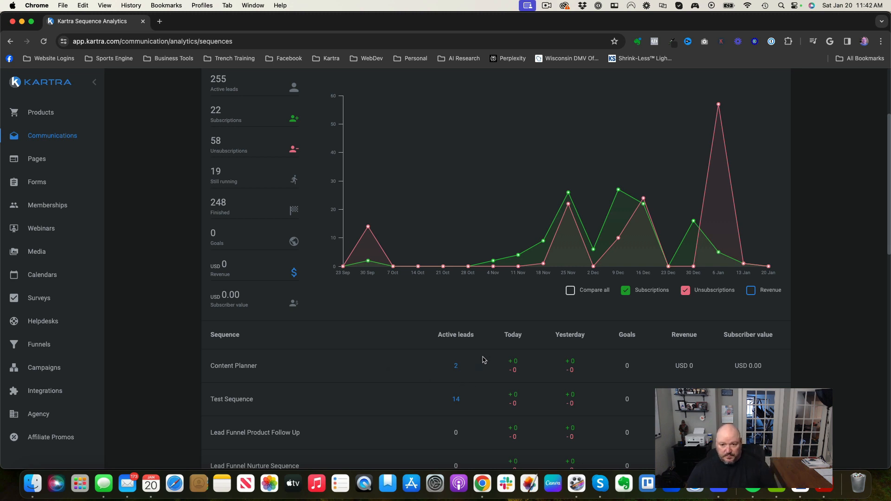
scroll(484, 359, "up", 3)
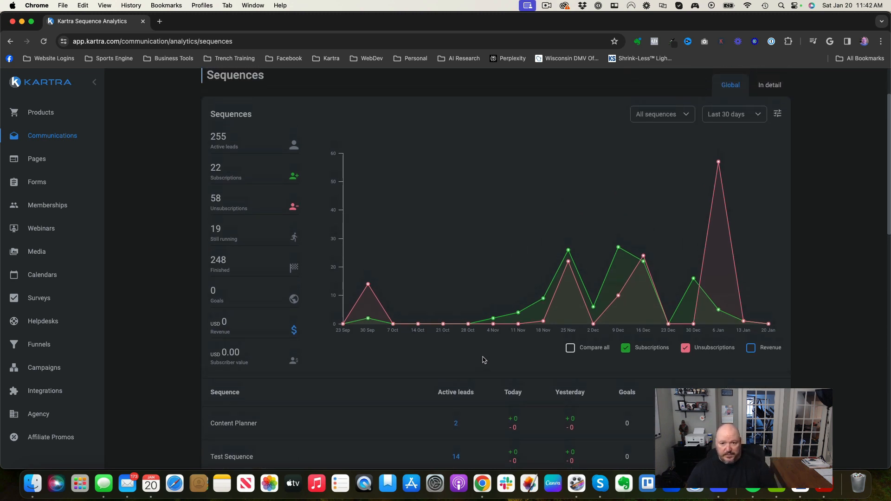
scroll(484, 359, "up", 3)
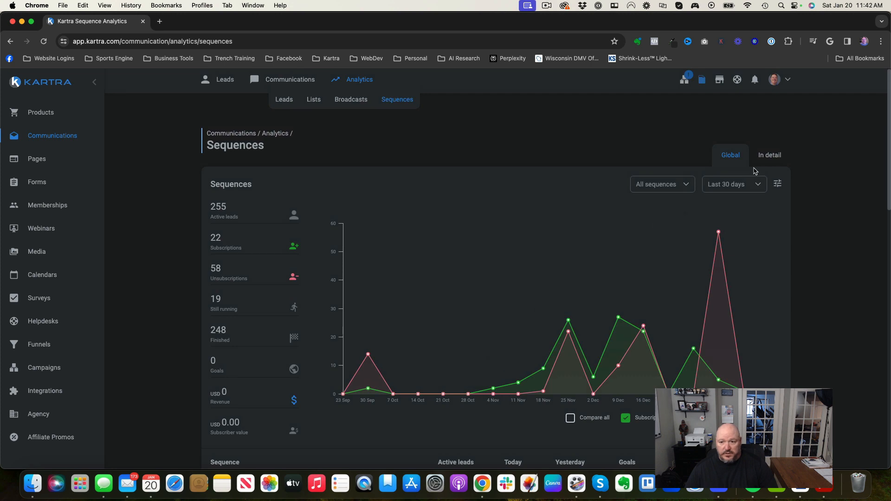
Show the detailed analytics of the Content Monetization sequence and view its email flow.
left_click(768, 155)
scroll(707, 140, "down", 3)
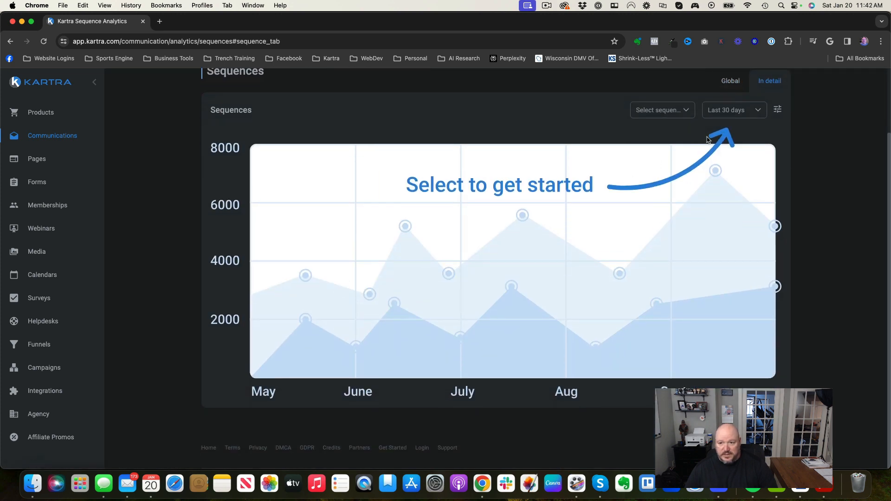
left_click(681, 112)
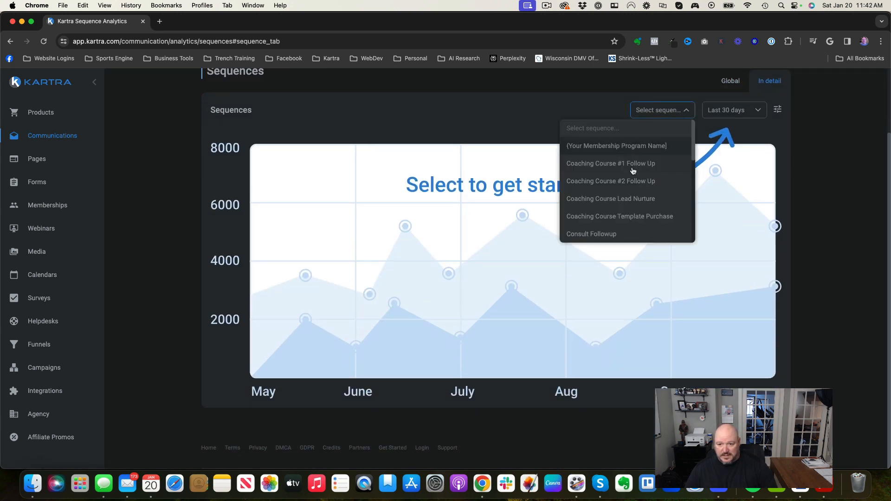
scroll(613, 225, "down", 3)
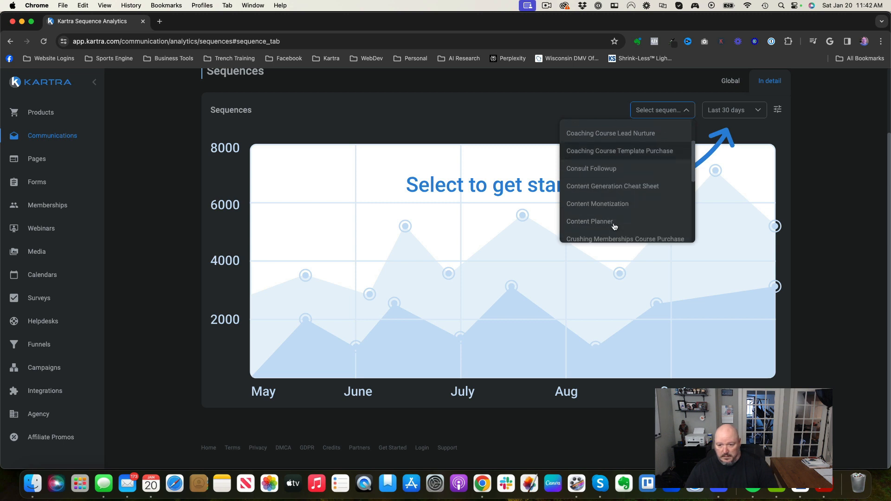
left_click(613, 195)
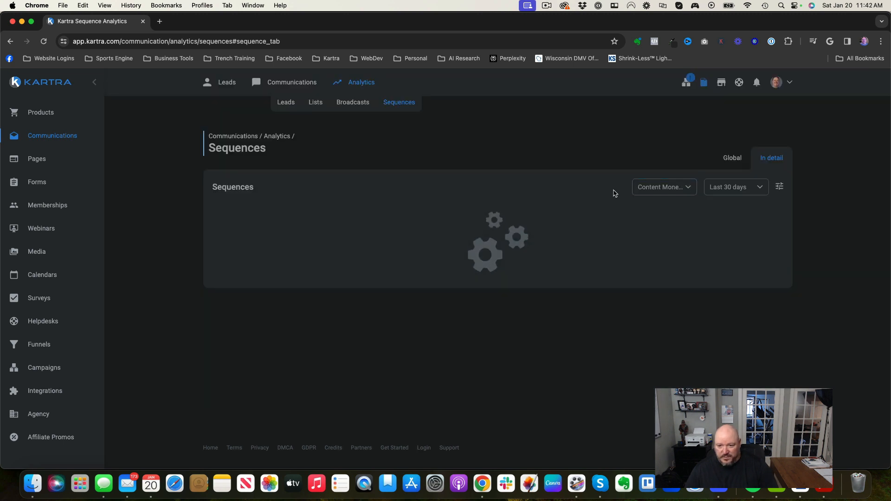
scroll(612, 269, "down", 5)
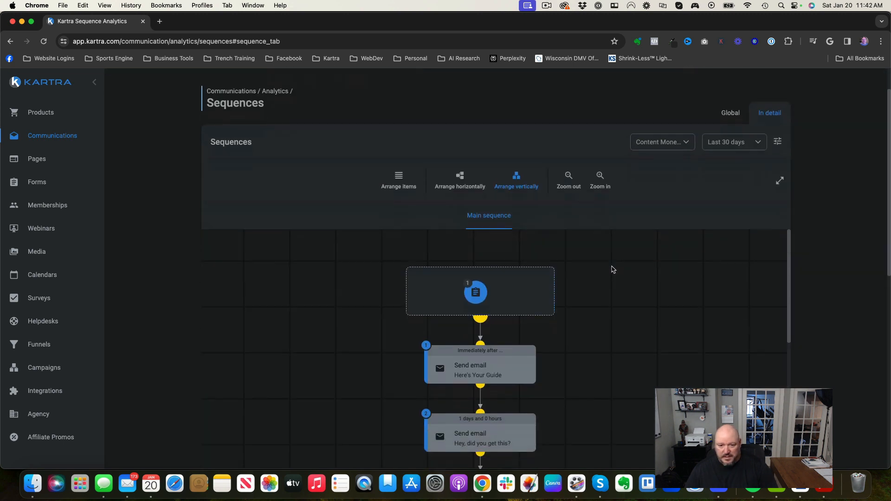
scroll(612, 259, "up", 2)
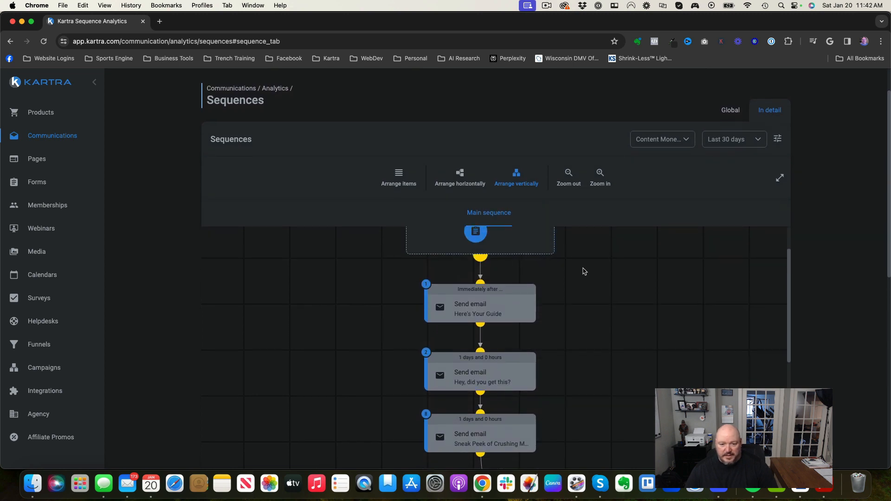
Examine the individual statistics of the first three emails in the Content Monetization sequence.
mouse_move(501, 293)
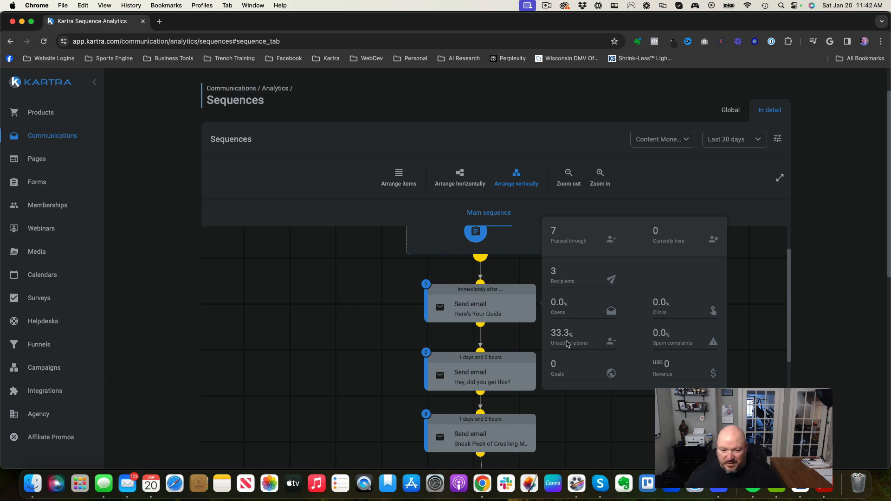
mouse_move(478, 370)
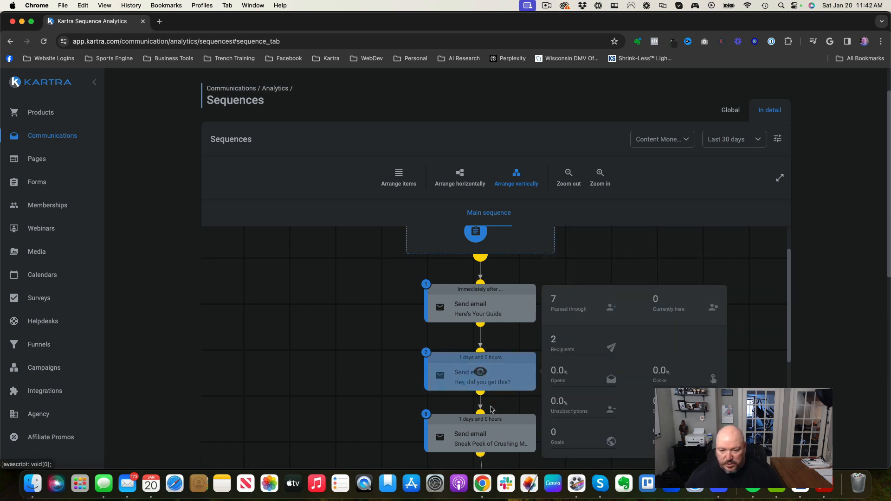
mouse_move(479, 434)
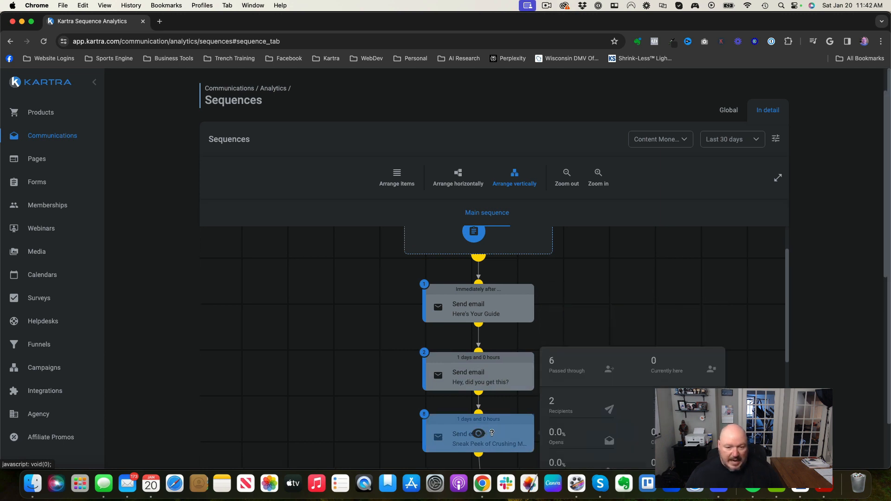
mouse_move(509, 307)
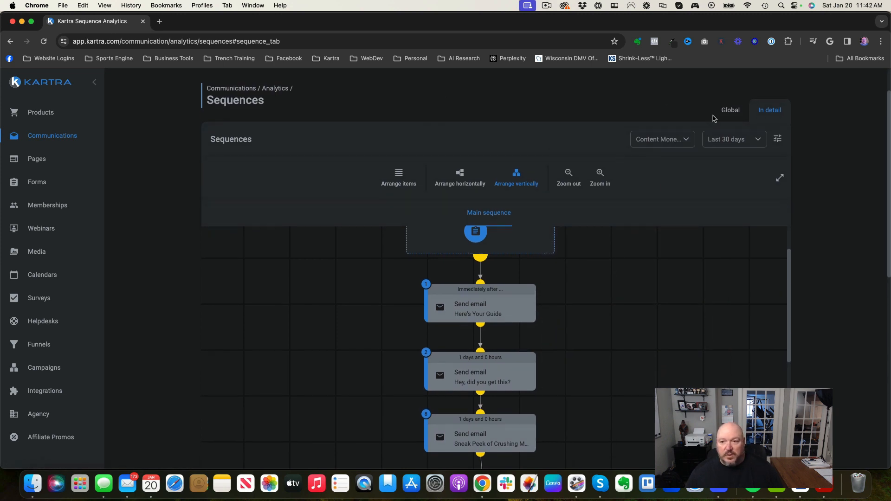
scroll(254, 125, "up", 2)
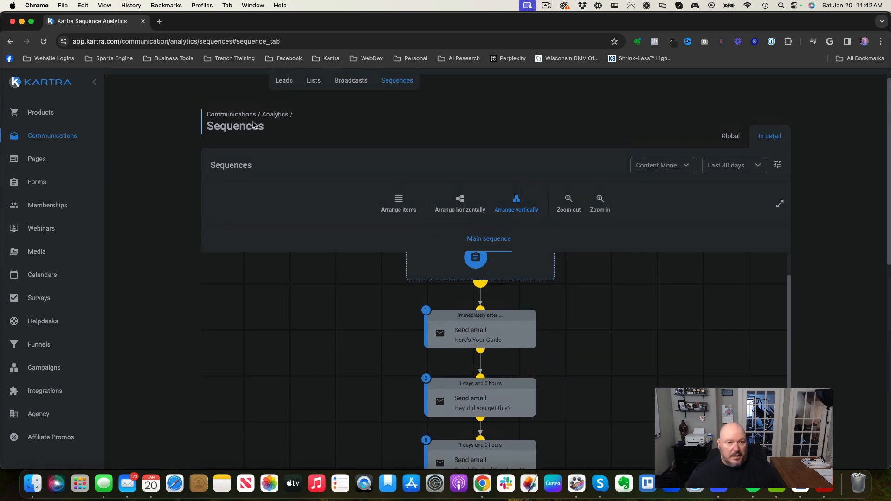
scroll(279, 169, "up", 1)
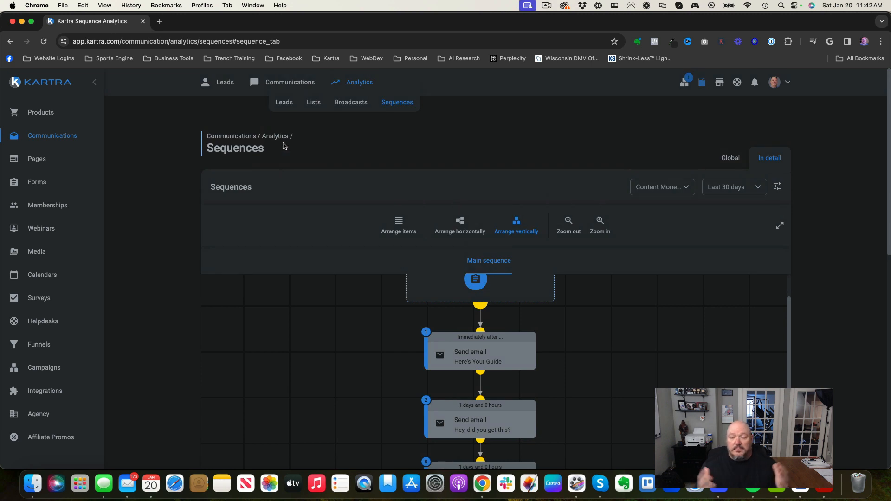